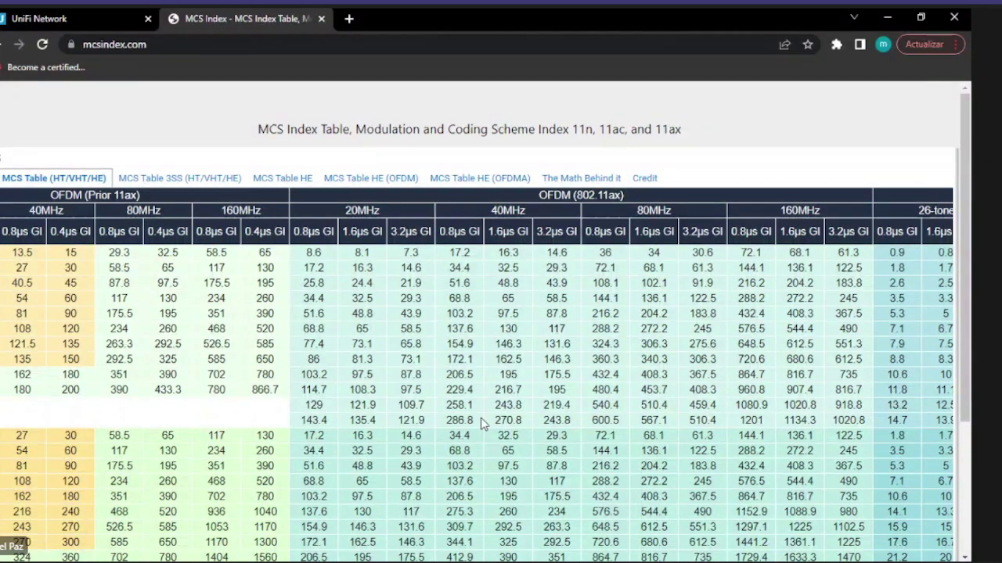
Examine the pre-11ax 64-QAM 5/6 data rates at 40 MHz with 0.4µs GI, highlighting those for two, three and four spatial streams
{"action": "scroll", "coordinate": [482, 423], "scroll_direction": "left", "scroll_amount": 4}
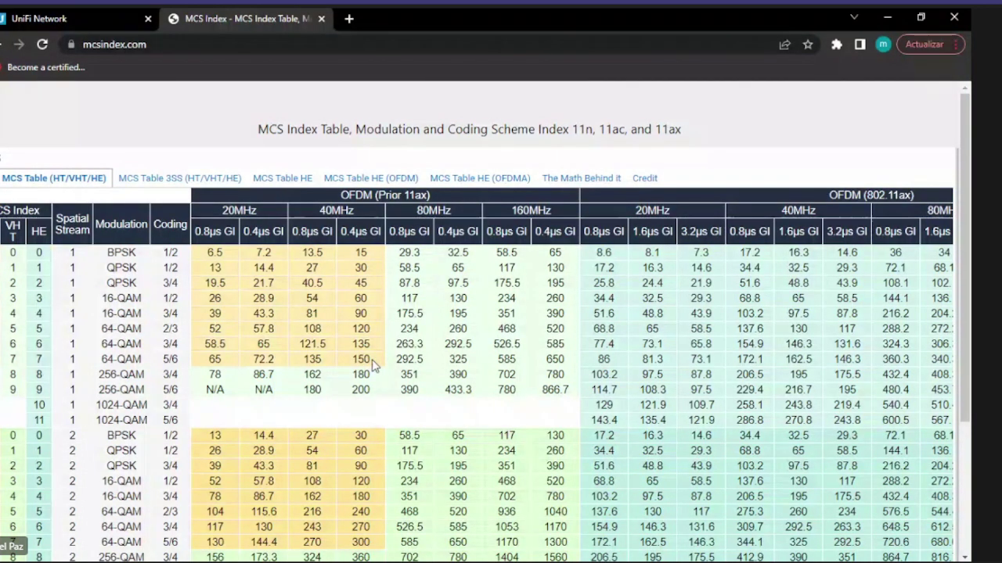
{"action": "scroll", "coordinate": [373, 365], "scroll_direction": "down", "scroll_amount": 3}
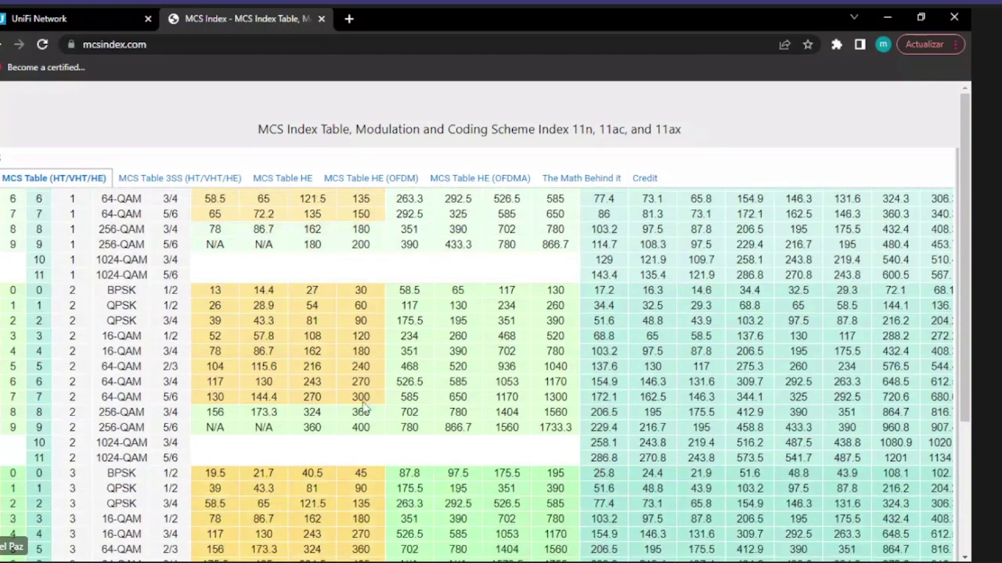
{"action": "left_click_drag", "start_coordinate": [348, 399], "coordinate": [373, 398]}
{"action": "scroll", "coordinate": [374, 391], "scroll_direction": "down", "scroll_amount": 2}
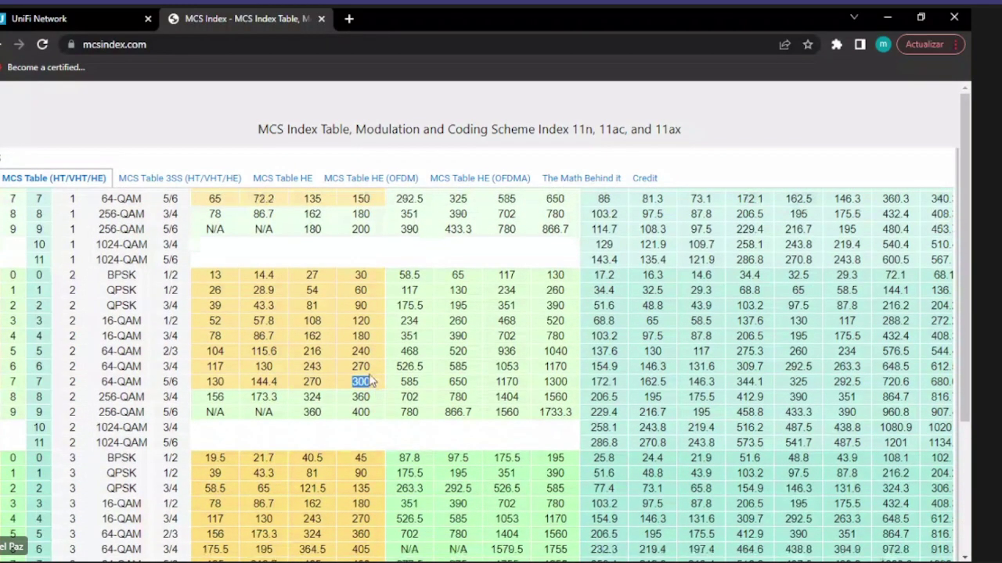
{"action": "left_click_drag", "start_coordinate": [351, 435], "coordinate": [374, 429]}
{"action": "scroll", "coordinate": [374, 429], "scroll_direction": "down", "scroll_amount": 1}
{"action": "scroll", "coordinate": [374, 423], "scroll_direction": "down", "scroll_amount": 2}
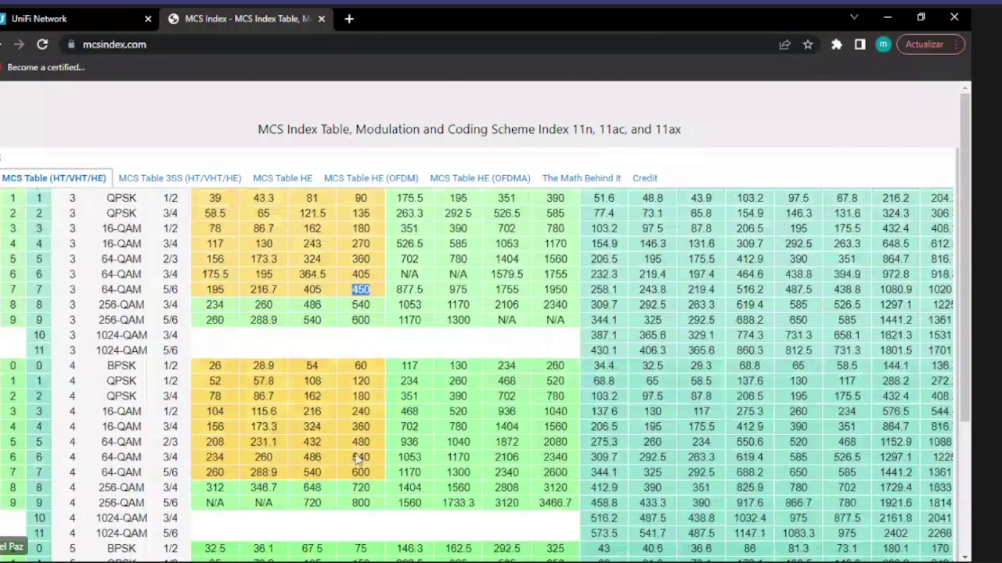
{"action": "left_click_drag", "start_coordinate": [353, 474], "coordinate": [374, 472]}
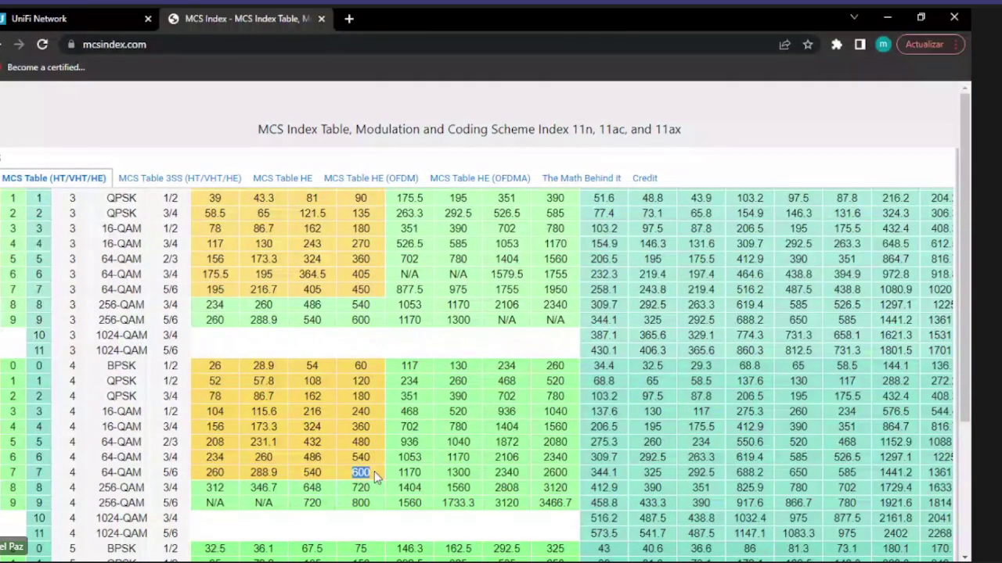
{"action": "scroll", "coordinate": [375, 472], "scroll_direction": "down", "scroll_amount": 2}
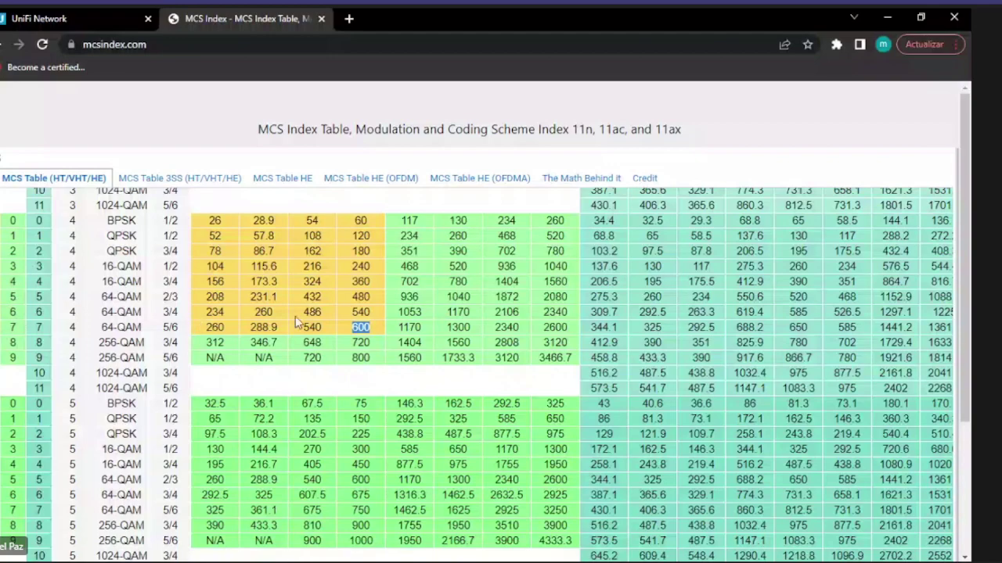
{"action": "scroll", "coordinate": [360, 318], "scroll_direction": "down", "scroll_amount": 10}
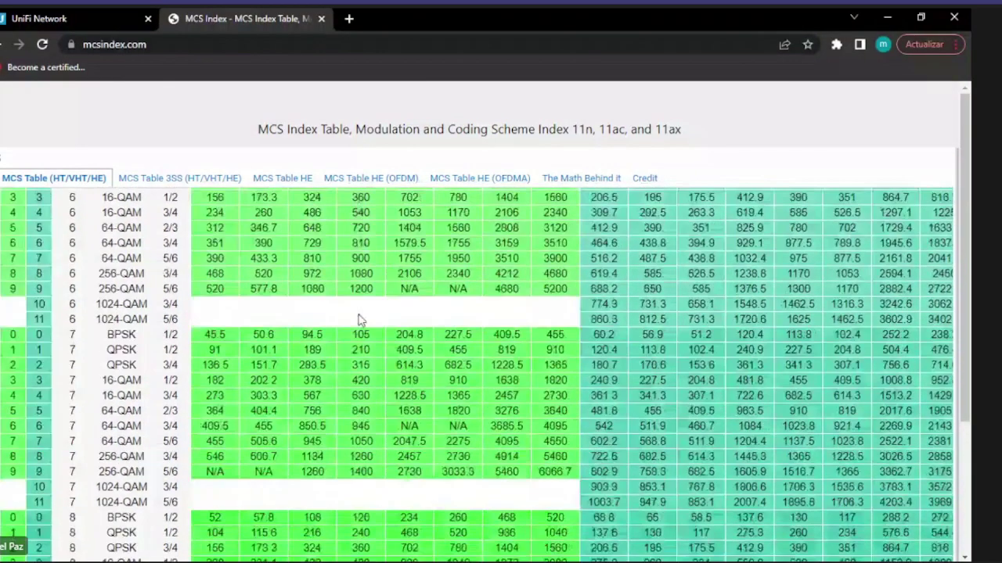
{"action": "scroll", "coordinate": [360, 317], "scroll_direction": "up", "scroll_amount": 15}
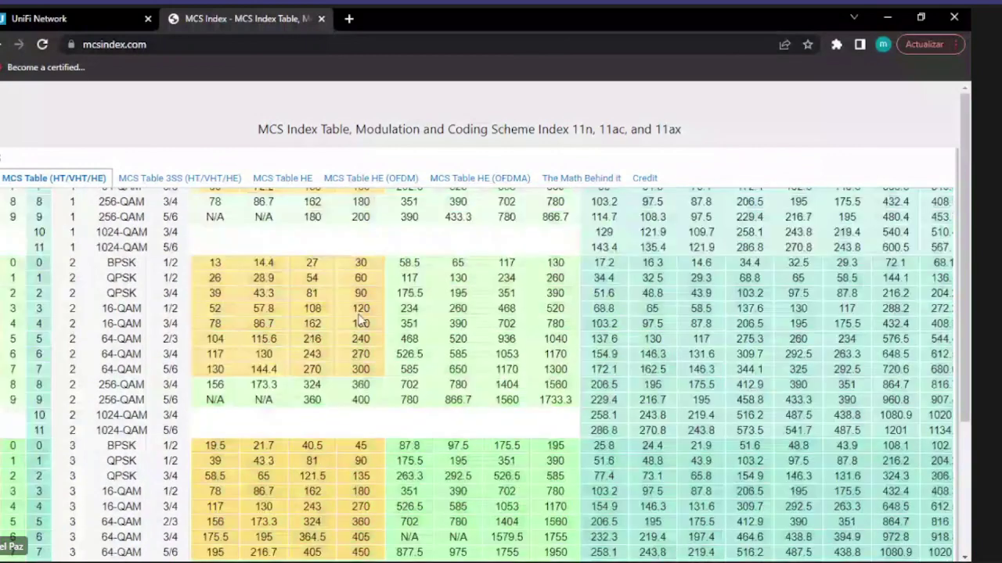
{"action": "scroll", "coordinate": [360, 318], "scroll_direction": "up", "scroll_amount": 3}
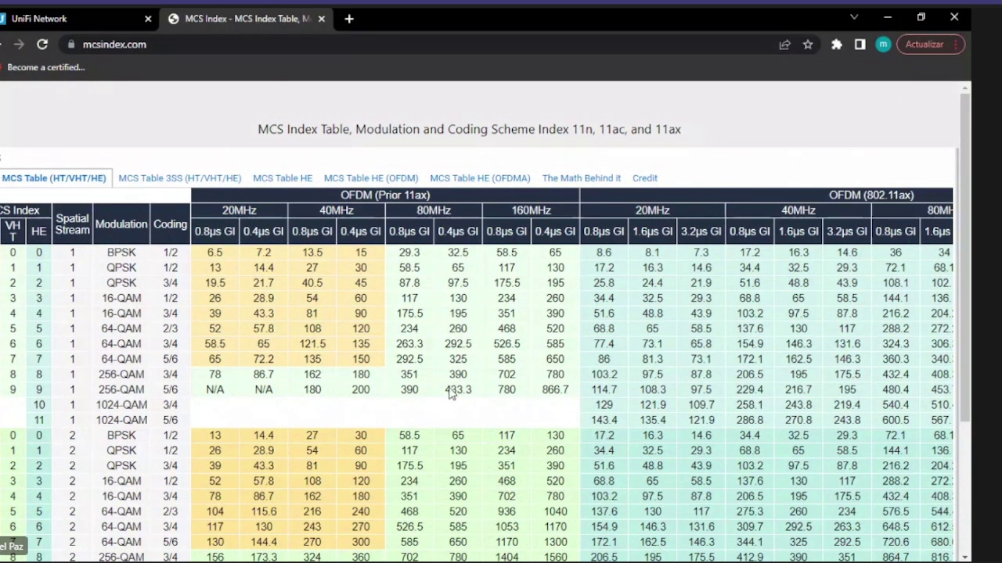
Highlight the one-stream 256-QAM 5/6 rate at 80 MHz with 0.4µs GI and compare it with the rates up to eight streams
{"action": "left_click_drag", "start_coordinate": [446, 394], "coordinate": [461, 394]}
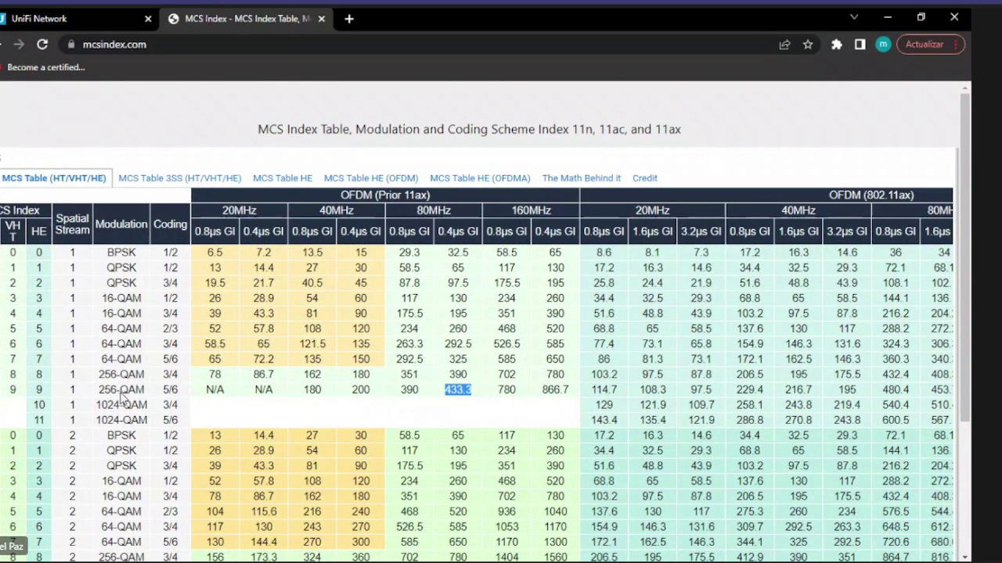
{"action": "left_click", "coordinate": [450, 393]}
{"action": "left_click_drag", "start_coordinate": [444, 390], "coordinate": [475, 390]}
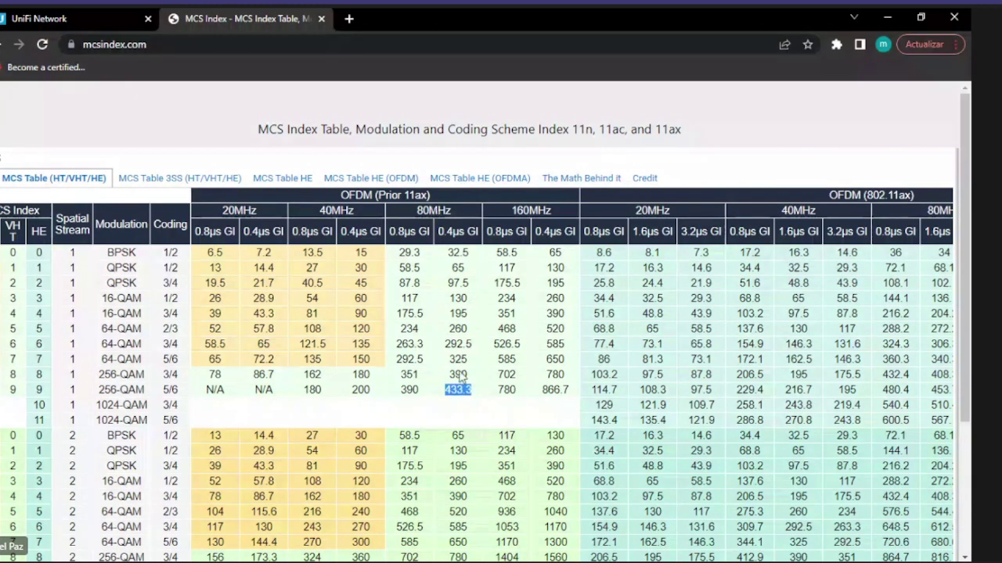
{"action": "scroll", "coordinate": [458, 395], "scroll_direction": "down", "scroll_amount": 2}
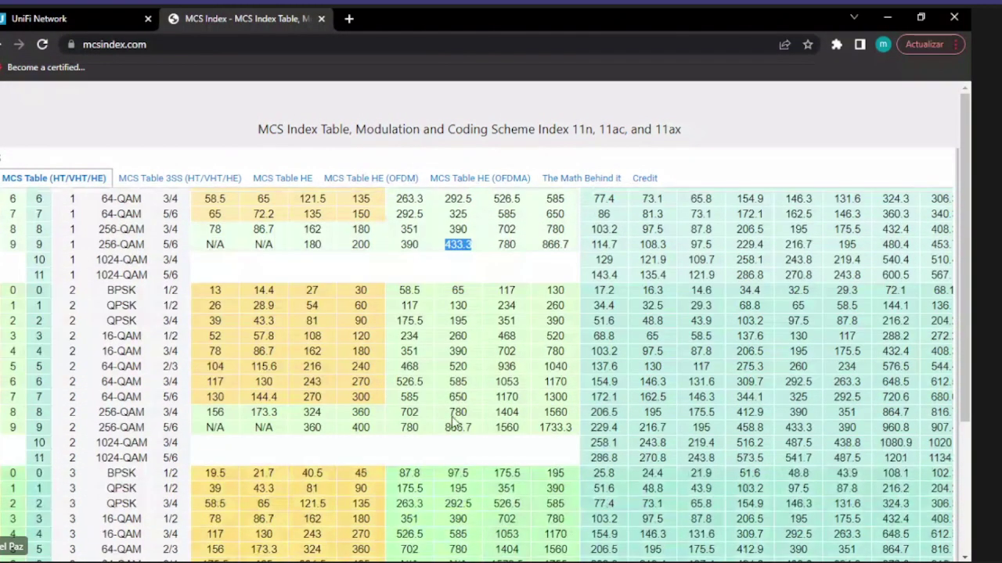
{"action": "scroll", "coordinate": [466, 432], "scroll_direction": "down", "scroll_amount": 2}
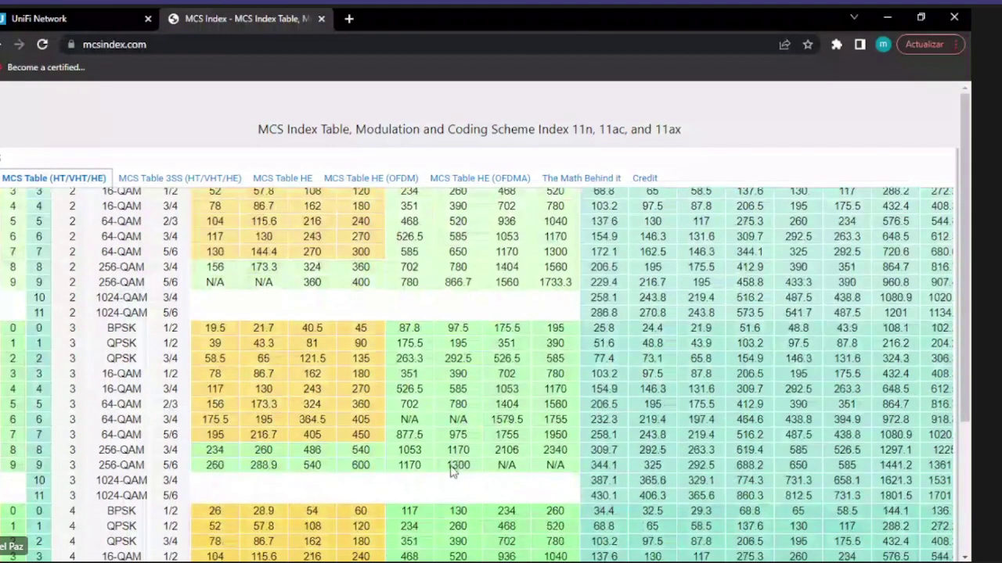
{"action": "scroll", "coordinate": [452, 469], "scroll_direction": "down", "scroll_amount": 3}
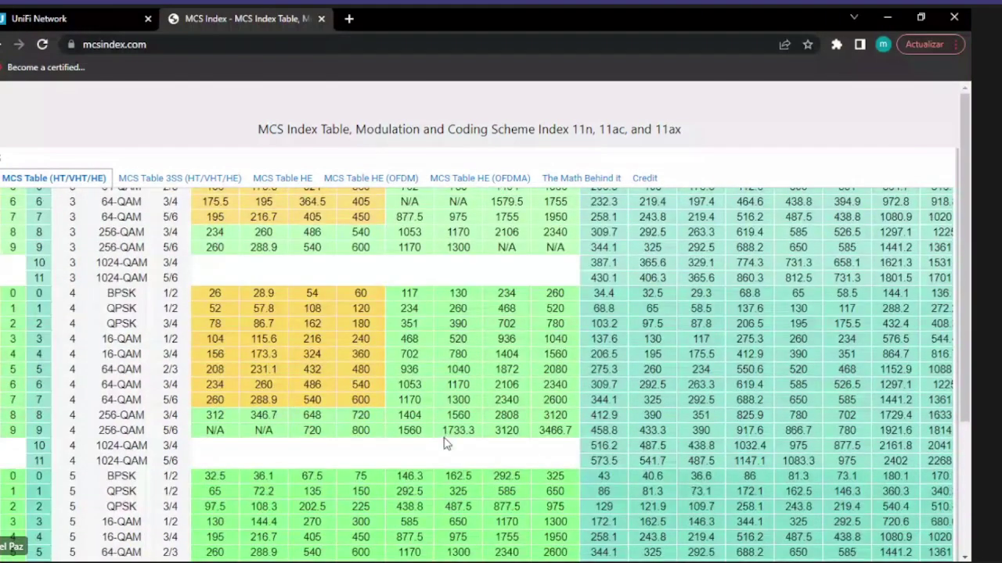
{"action": "scroll", "coordinate": [446, 442], "scroll_direction": "down", "scroll_amount": 2}
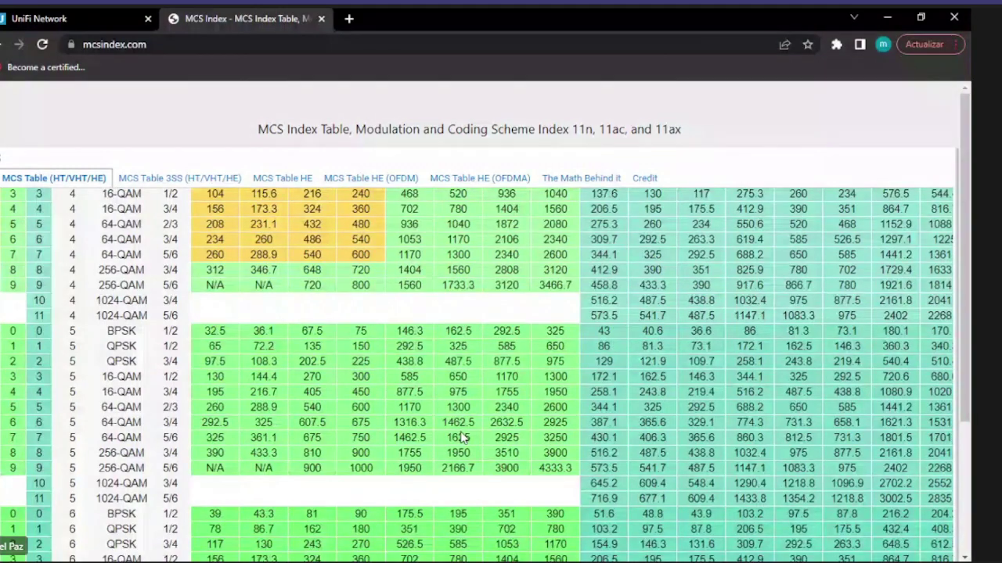
{"action": "scroll", "coordinate": [462, 439], "scroll_direction": "down", "scroll_amount": 6}
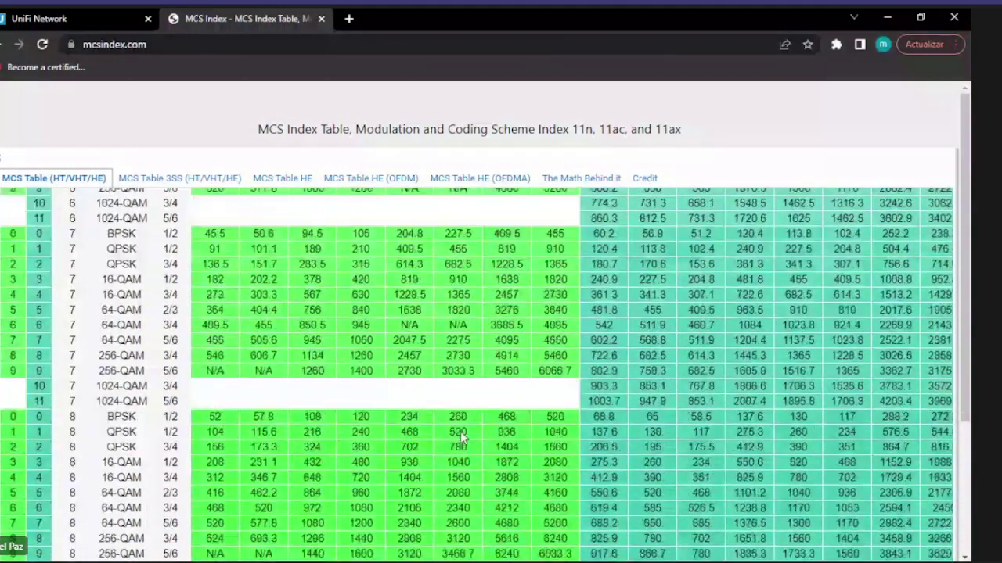
{"action": "scroll", "coordinate": [460, 435], "scroll_direction": "down", "scroll_amount": 1}
{"action": "scroll", "coordinate": [457, 438], "scroll_direction": "down", "scroll_amount": 1}
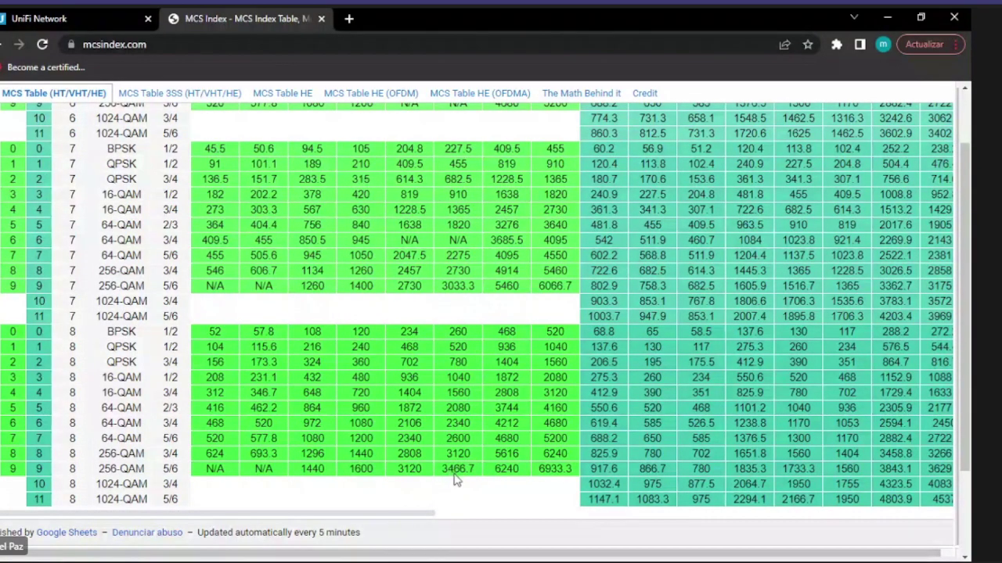
{"action": "scroll", "coordinate": [458, 479], "scroll_direction": "up", "scroll_amount": 15}
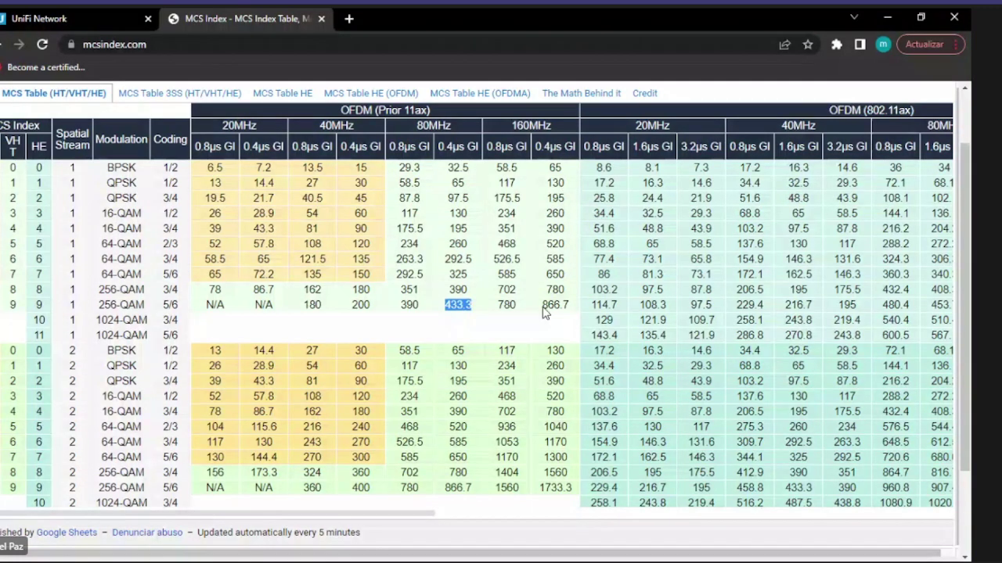
Highlight the 256-QAM 5/6 rates at 160 MHz with 0.4µs GI for one and eight spatial streams
{"action": "left_click_drag", "start_coordinate": [542, 305], "coordinate": [571, 310]}
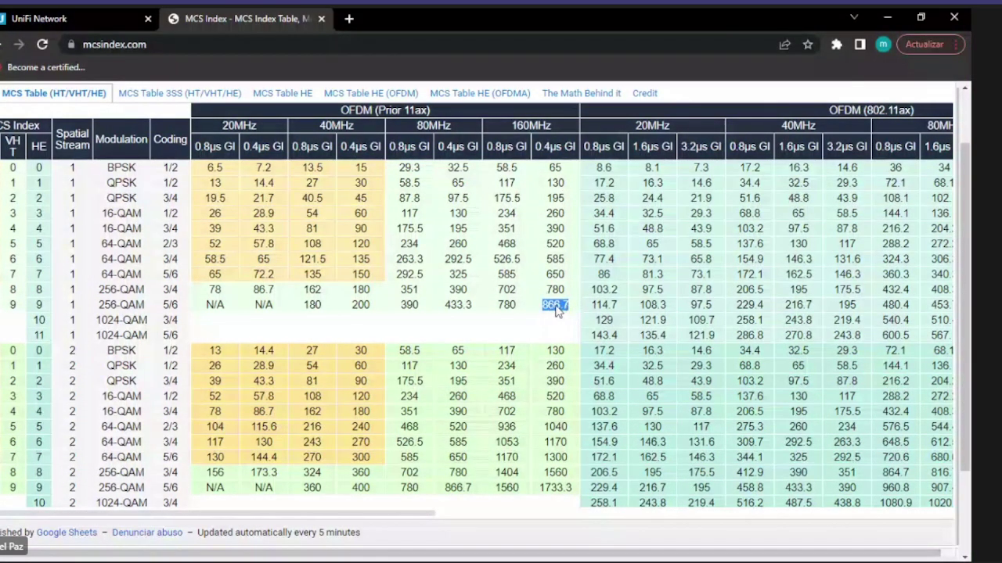
{"action": "scroll", "coordinate": [560, 308], "scroll_direction": "down", "scroll_amount": 13}
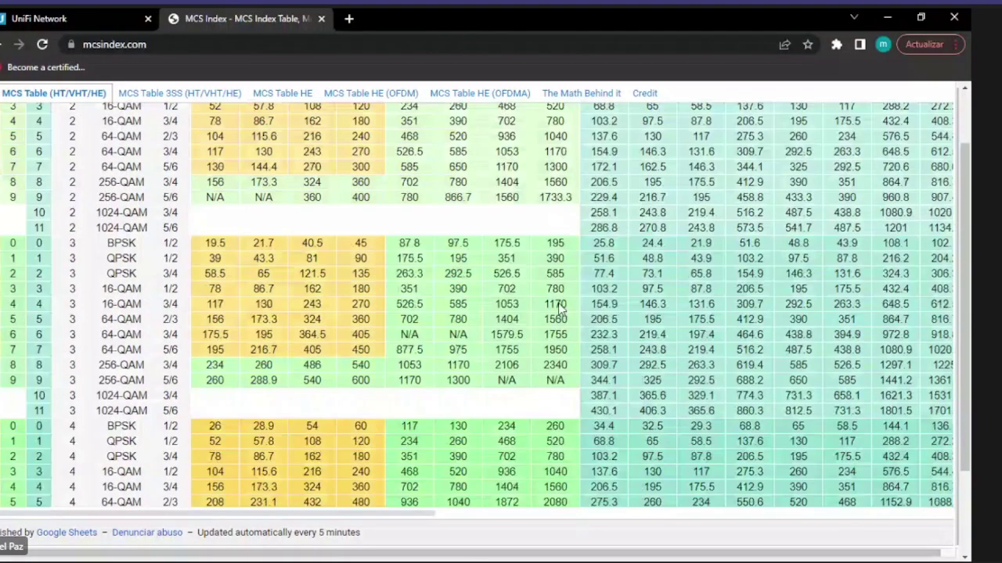
{"action": "scroll", "coordinate": [558, 303], "scroll_direction": "down", "scroll_amount": 1}
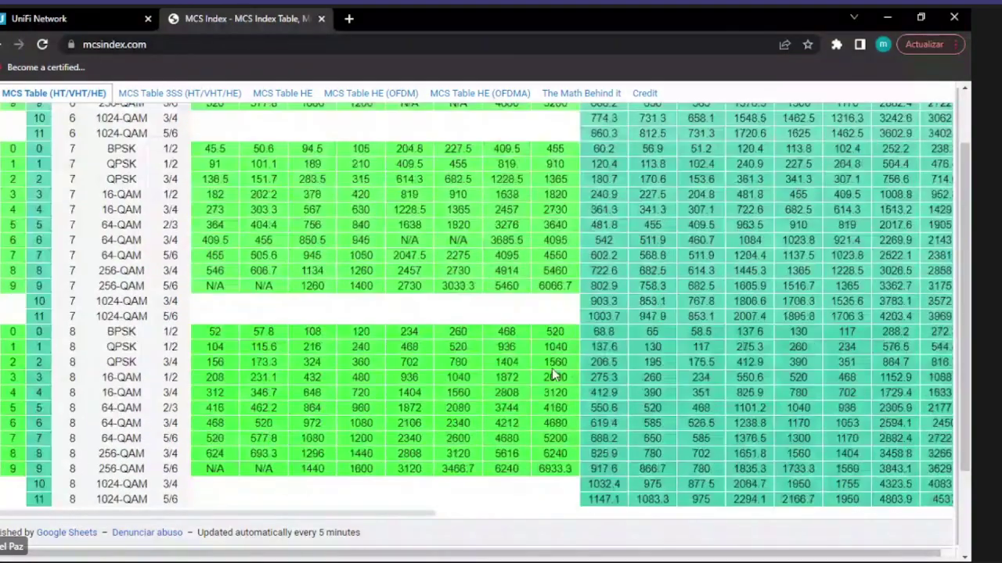
{"action": "left_click_drag", "start_coordinate": [540, 477], "coordinate": [571, 477]}
{"action": "scroll", "coordinate": [552, 477], "scroll_direction": "up", "scroll_amount": 20}
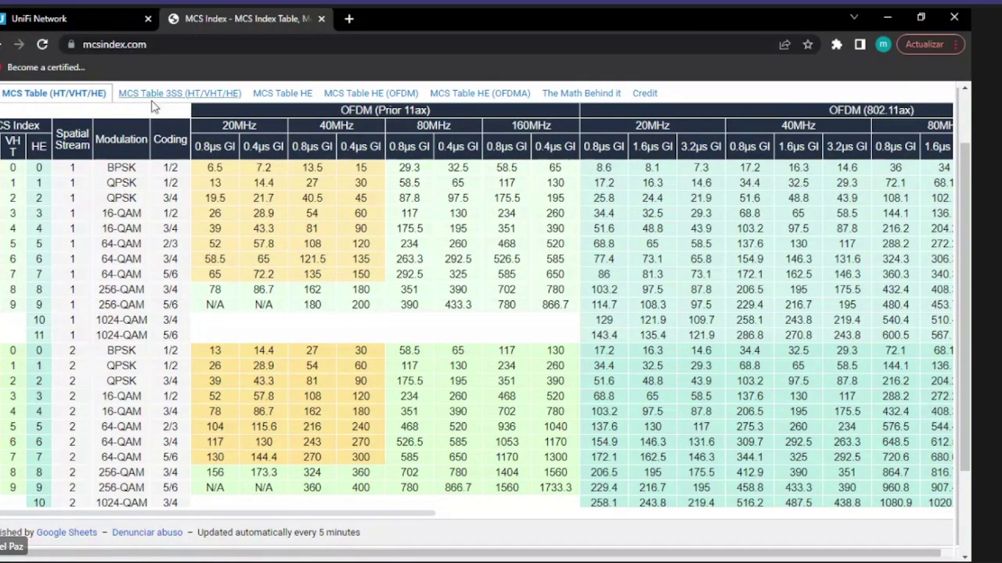
Examine the 802.11ax 1024-QAM 5/6 rates at 160 MHz with 0.8µs GI, from one to eight spatial streams
{"action": "left_click_drag", "start_coordinate": [35, 151], "coordinate": [45, 151]}
{"action": "left_click_drag", "start_coordinate": [306, 516], "coordinate": [482, 523]}
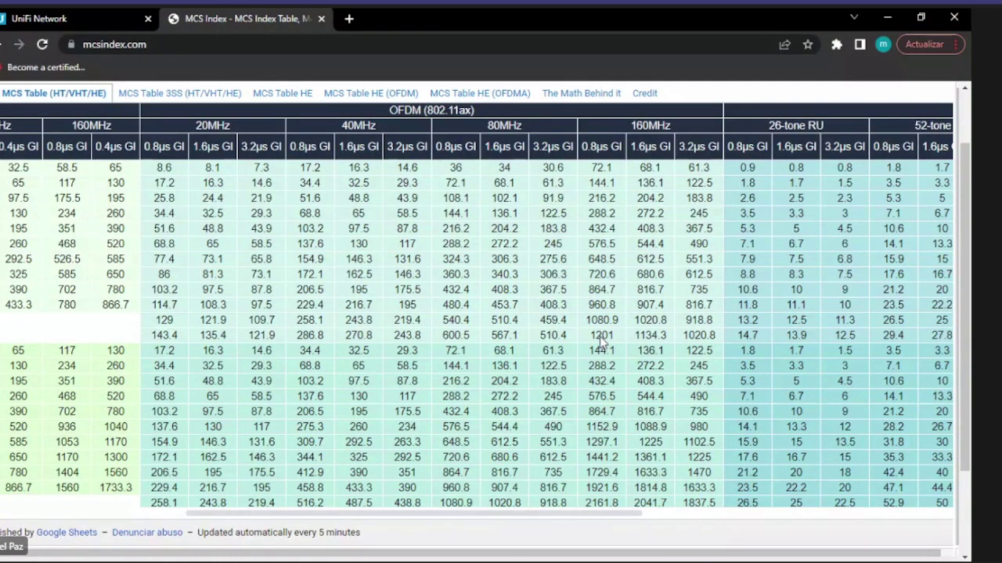
{"action": "scroll", "coordinate": [601, 339], "scroll_direction": "down", "scroll_amount": 5}
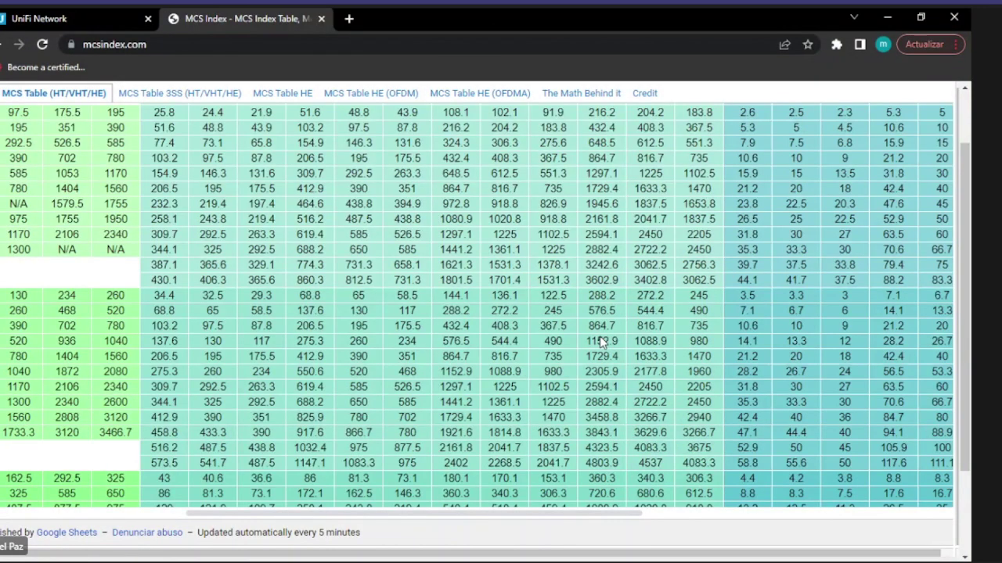
{"action": "scroll", "coordinate": [601, 341], "scroll_direction": "down", "scroll_amount": 5}
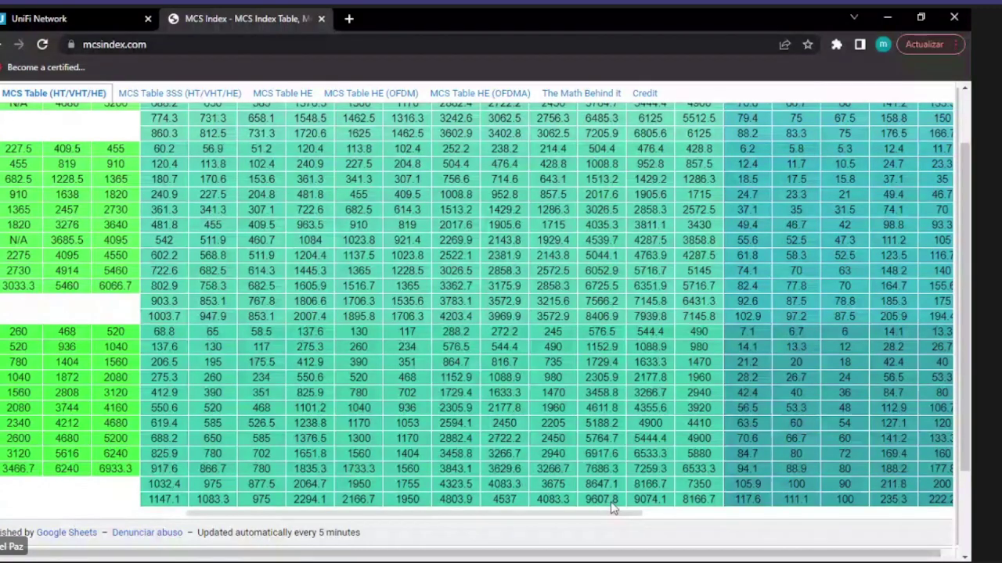
{"action": "scroll", "coordinate": [614, 509], "scroll_direction": "up", "scroll_amount": 5}
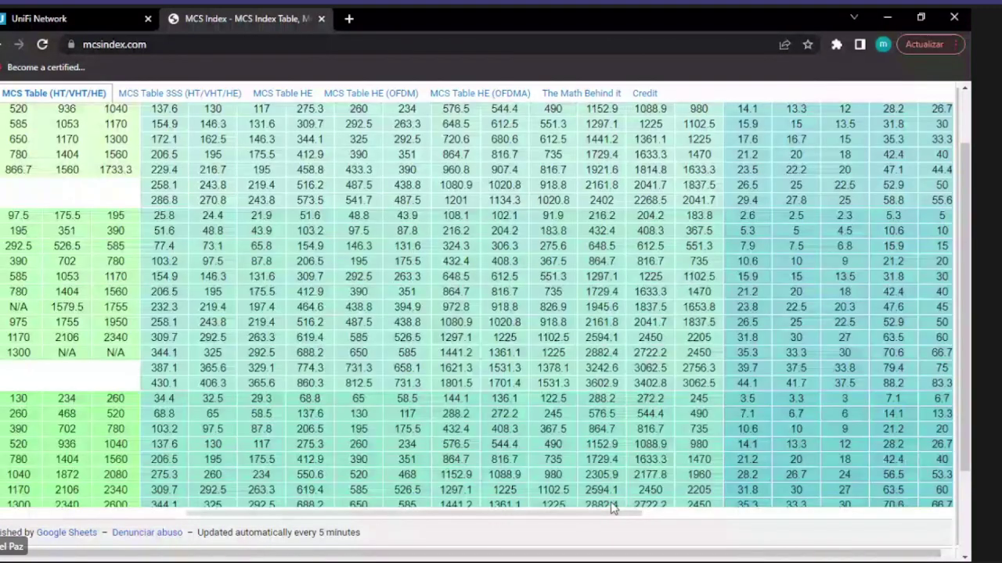
{"action": "scroll", "coordinate": [614, 509], "scroll_direction": "up", "scroll_amount": 3}
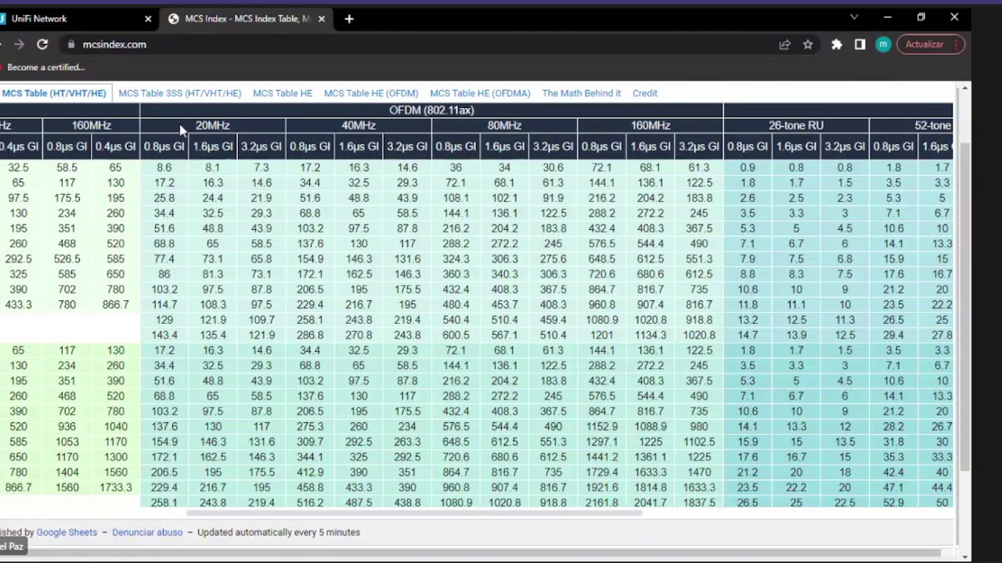
Highlight the one-stream 802.11ax 1024-QAM 5/6 rate at 20 MHz with 0.8µs GI, compare it up to eight streams, and return to the pre-11ax columns
{"action": "left_click_drag", "start_coordinate": [152, 338], "coordinate": [179, 342]}
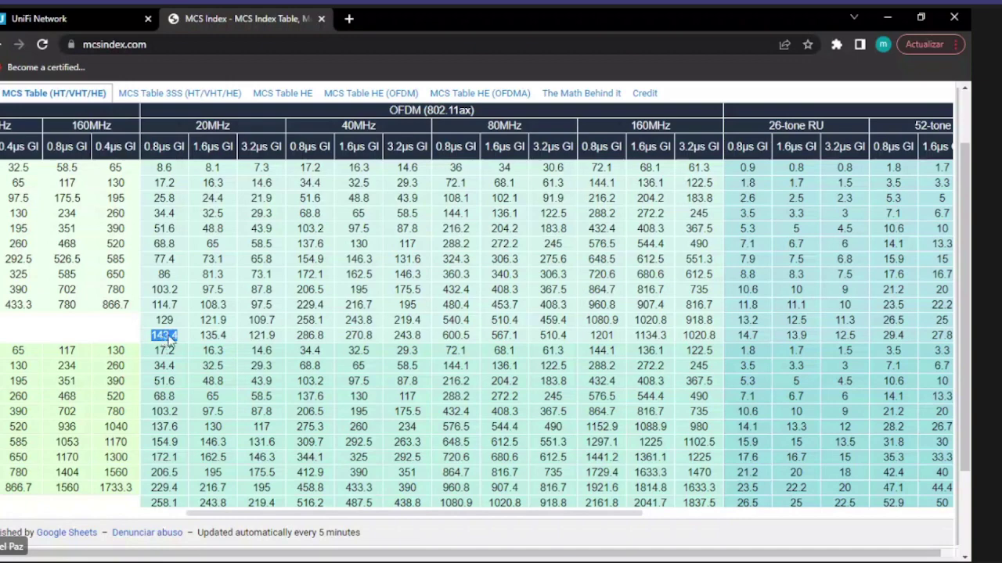
{"action": "scroll", "coordinate": [172, 337], "scroll_direction": "down", "scroll_amount": 4}
{"action": "scroll", "coordinate": [176, 334], "scroll_direction": "down", "scroll_amount": 5}
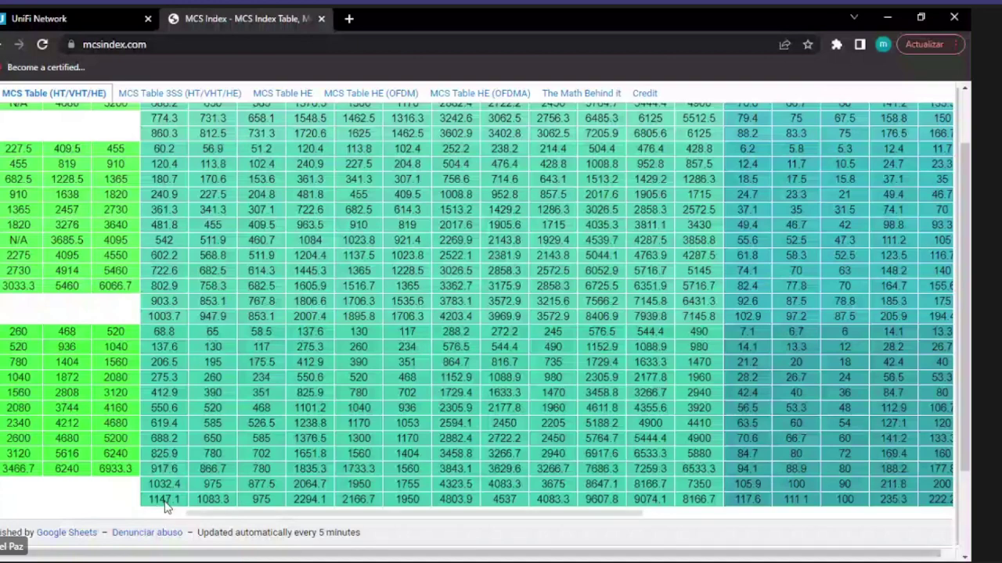
{"action": "scroll", "coordinate": [166, 507], "scroll_direction": "down", "scroll_amount": 5}
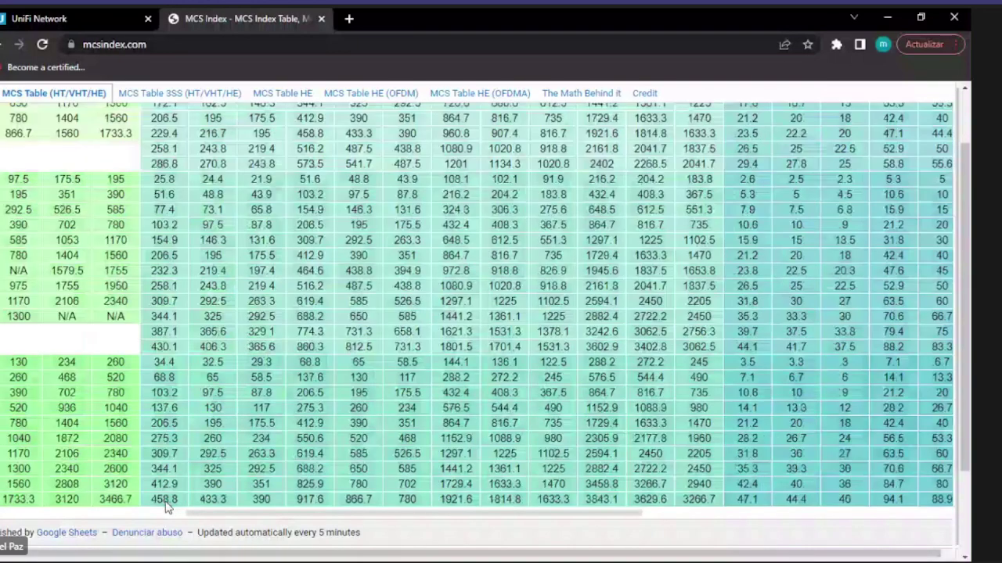
{"action": "scroll", "coordinate": [166, 507], "scroll_direction": "up", "scroll_amount": 5}
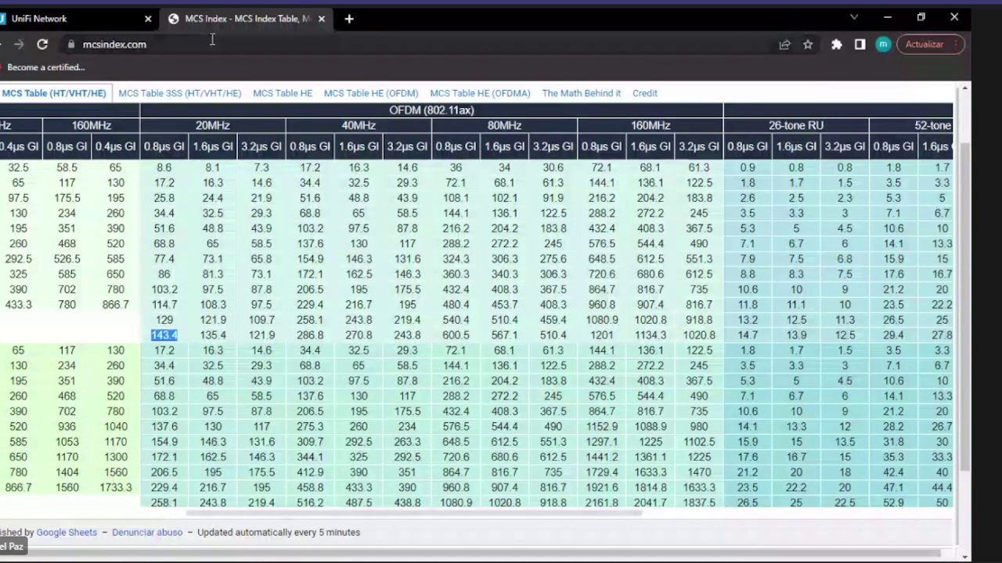
{"action": "key", "text": "ctrl+l"}
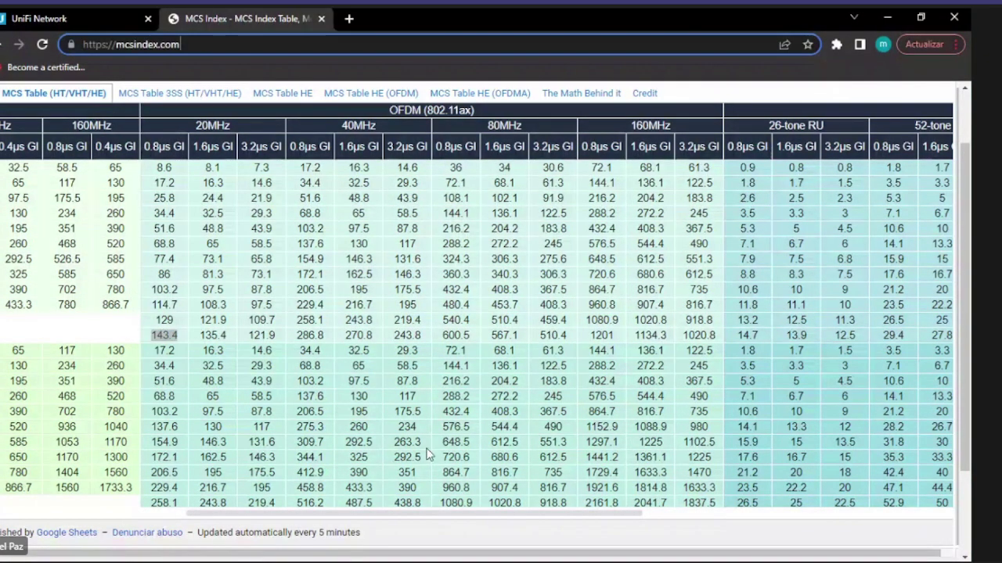
{"action": "left_click_drag", "start_coordinate": [311, 516], "coordinate": [123, 516]}
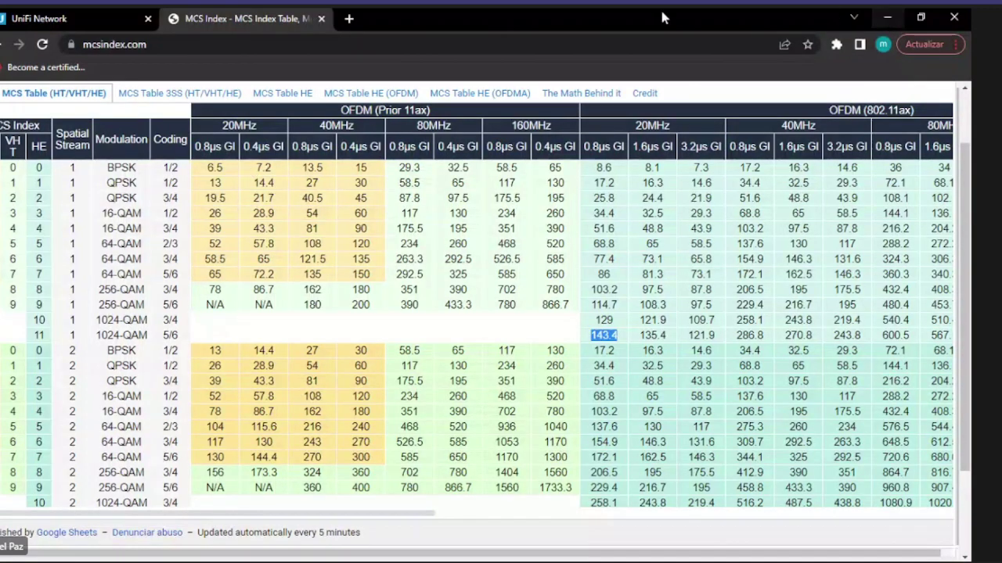
Switch to the UniFi Network controller and open its WiFi settings
{"action": "left_click", "coordinate": [111, 21]}
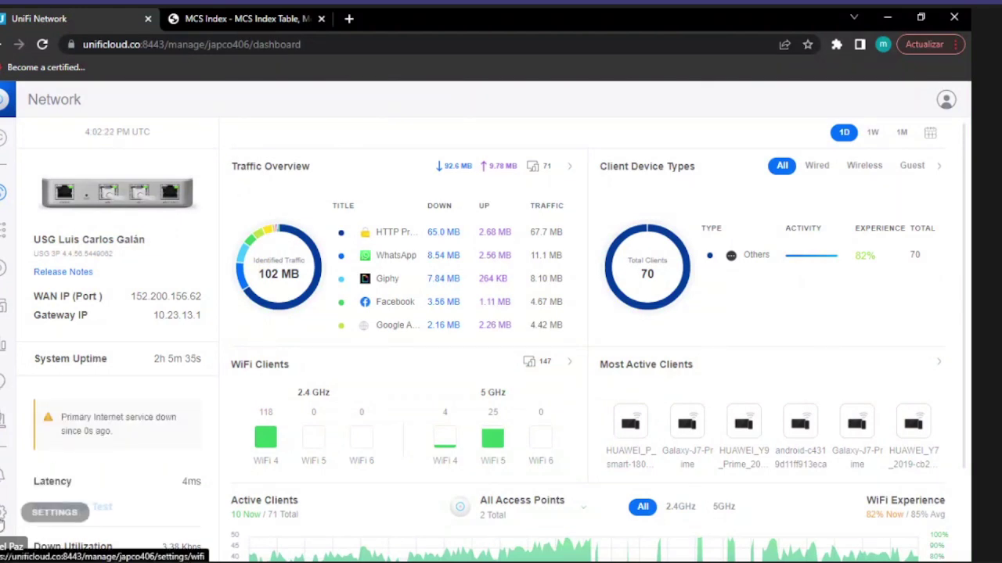
{"action": "left_click", "coordinate": [3, 517]}
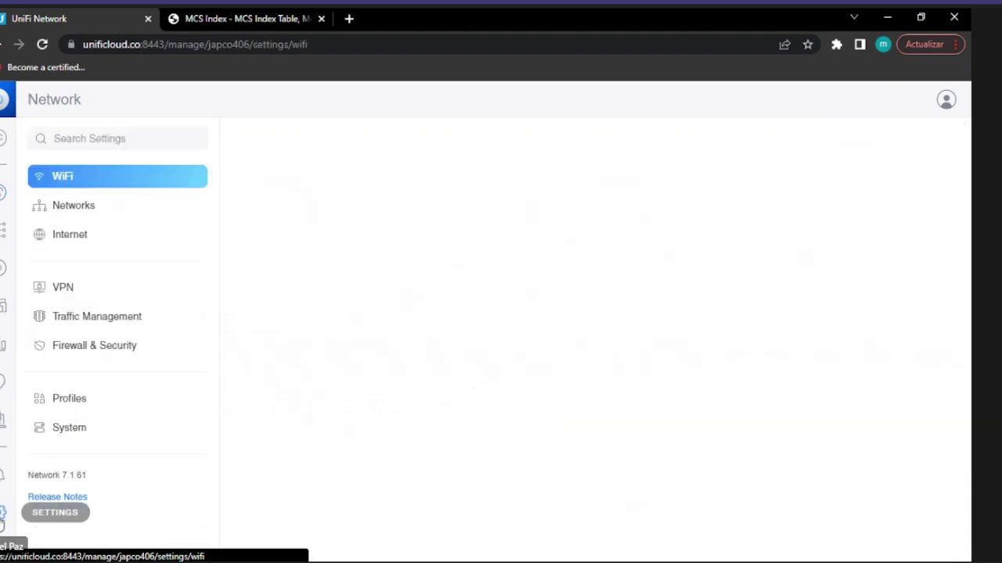
Look through the System, Profiles, WiFi, Internet and Networks settings pages, and return to Profiles
{"action": "left_click", "coordinate": [68, 436]}
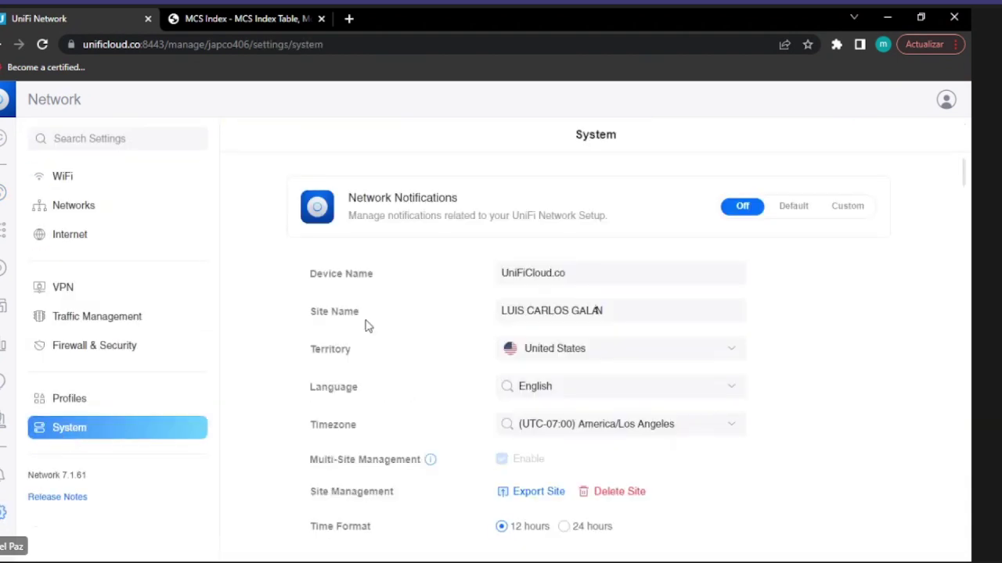
{"action": "left_click", "coordinate": [78, 401]}
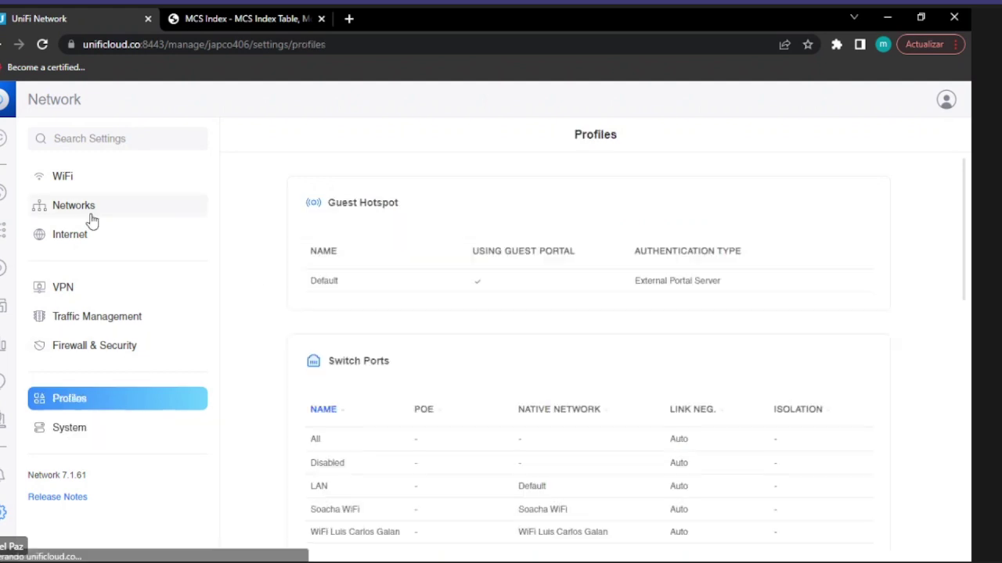
{"action": "left_click", "coordinate": [83, 180]}
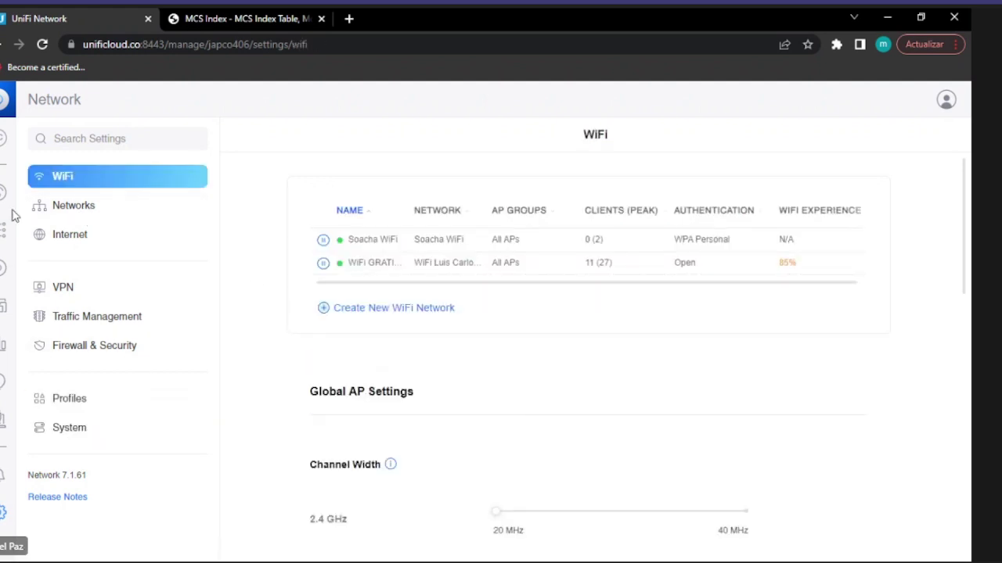
{"action": "left_click", "coordinate": [106, 236]}
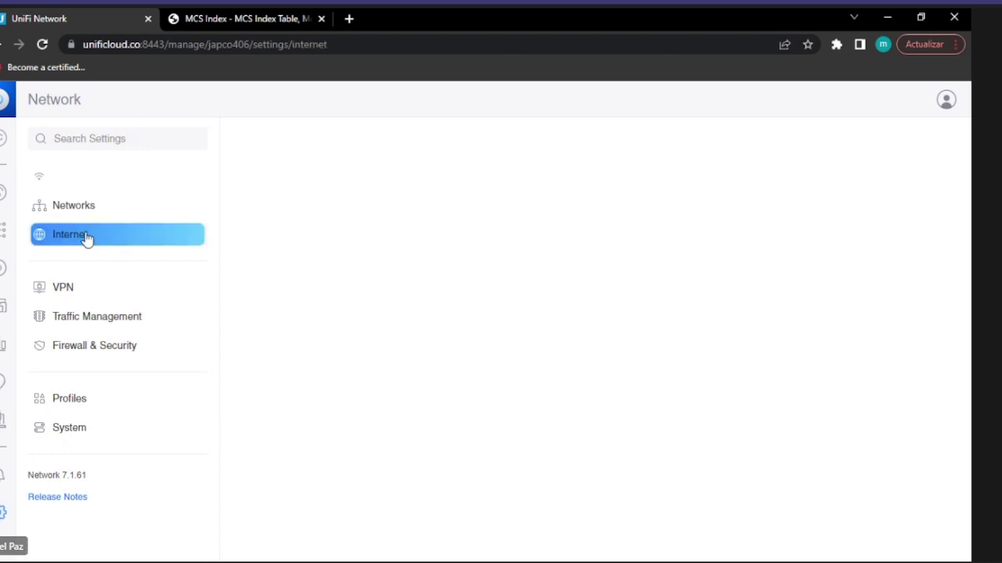
{"action": "left_click", "coordinate": [90, 210]}
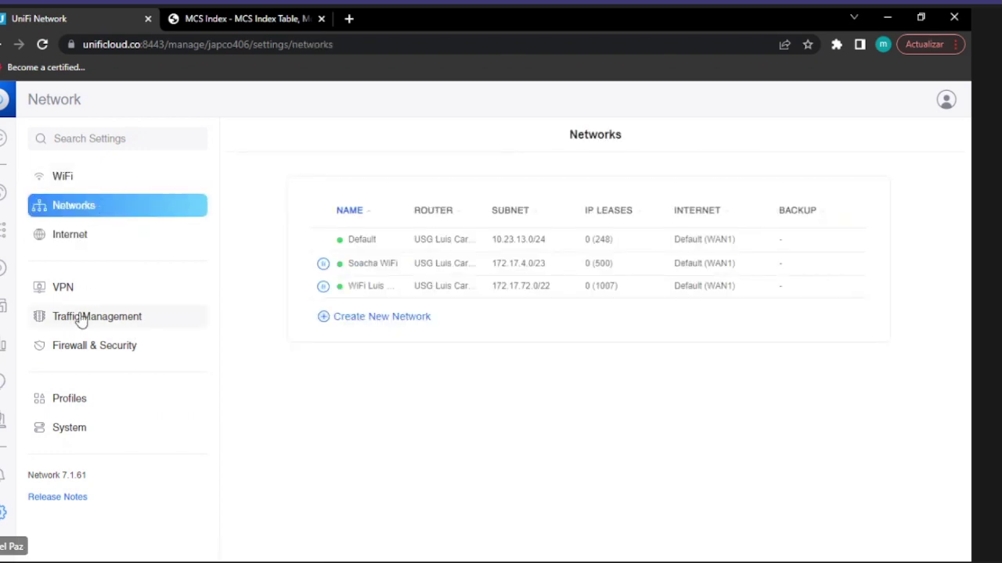
{"action": "left_click", "coordinate": [78, 404]}
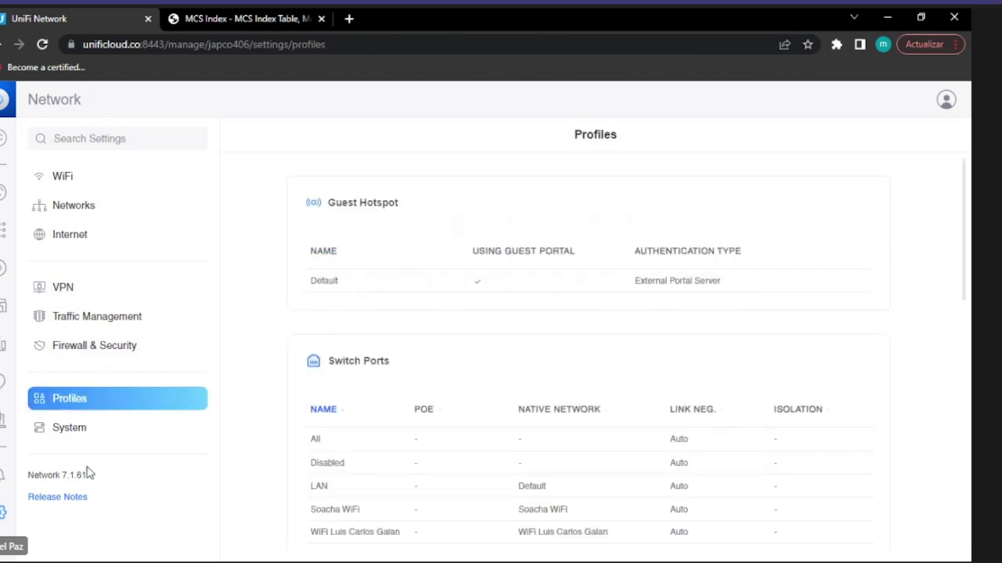
Highlight the Network application's version number below the settings categories and return to the dashboard
{"action": "left_click_drag", "start_coordinate": [62, 475], "coordinate": [92, 474]}
{"action": "left_click", "coordinate": [91, 474]}
{"action": "left_click_drag", "start_coordinate": [64, 475], "coordinate": [93, 476]}
{"action": "left_click", "coordinate": [94, 481]}
{"action": "left_click", "coordinate": [95, 477]}
{"action": "left_click", "coordinate": [4, 196]}
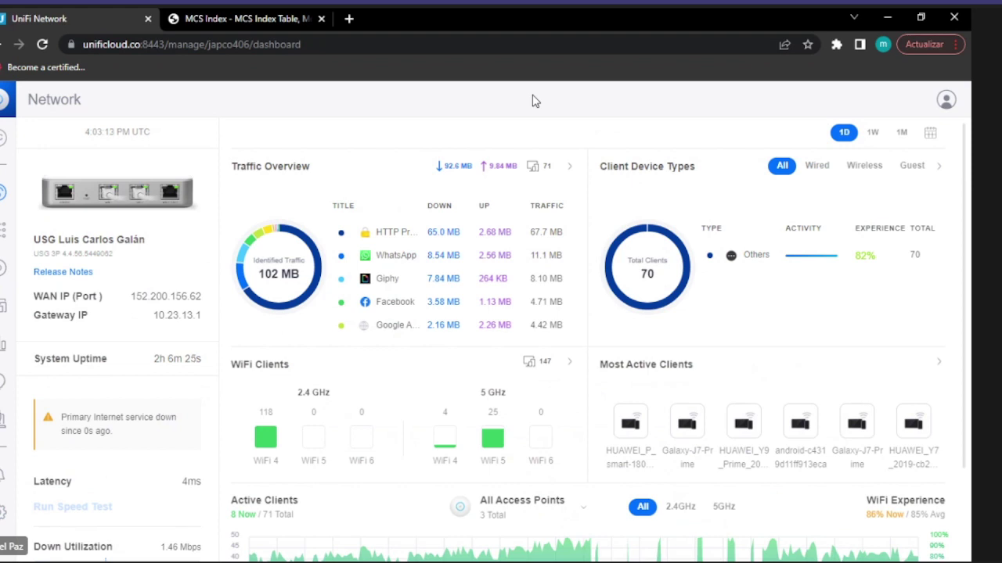
Open the System settings and review the Legacy Interface and Theme options
{"action": "left_click", "coordinate": [2, 522]}
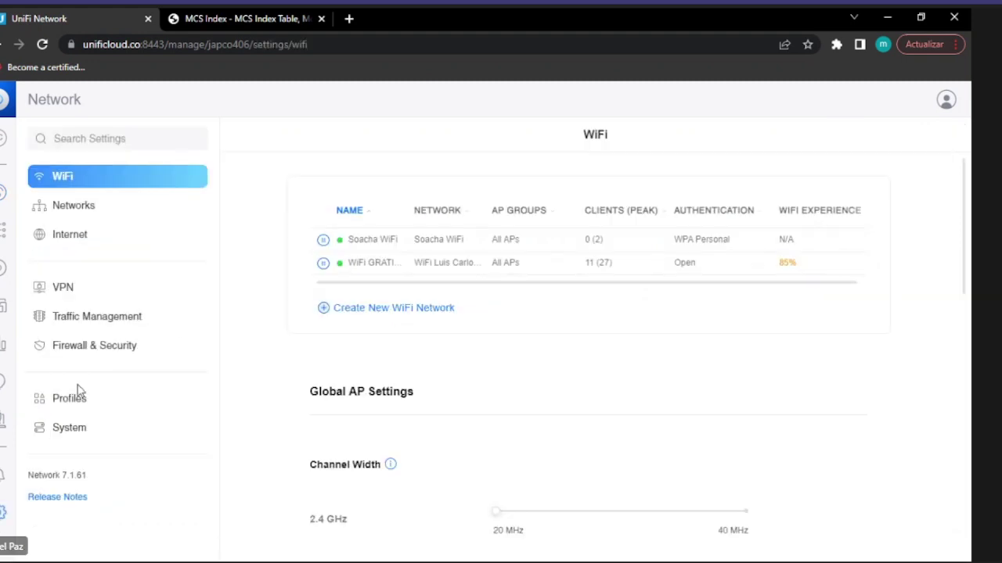
{"action": "left_click", "coordinate": [71, 428]}
{"action": "scroll", "coordinate": [641, 274], "scroll_direction": "down", "scroll_amount": 5}
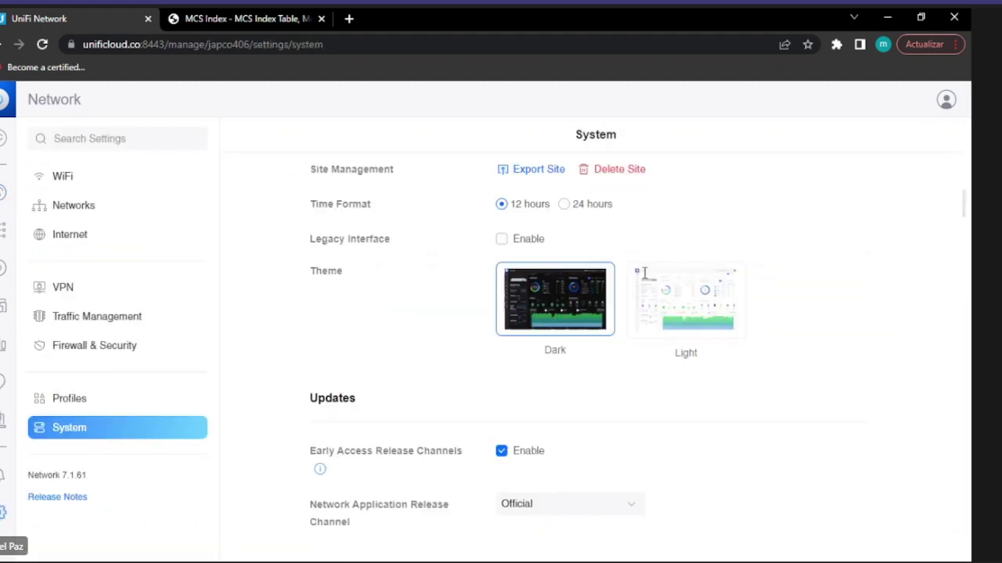
{"action": "scroll", "coordinate": [642, 286], "scroll_direction": "up", "scroll_amount": 1}
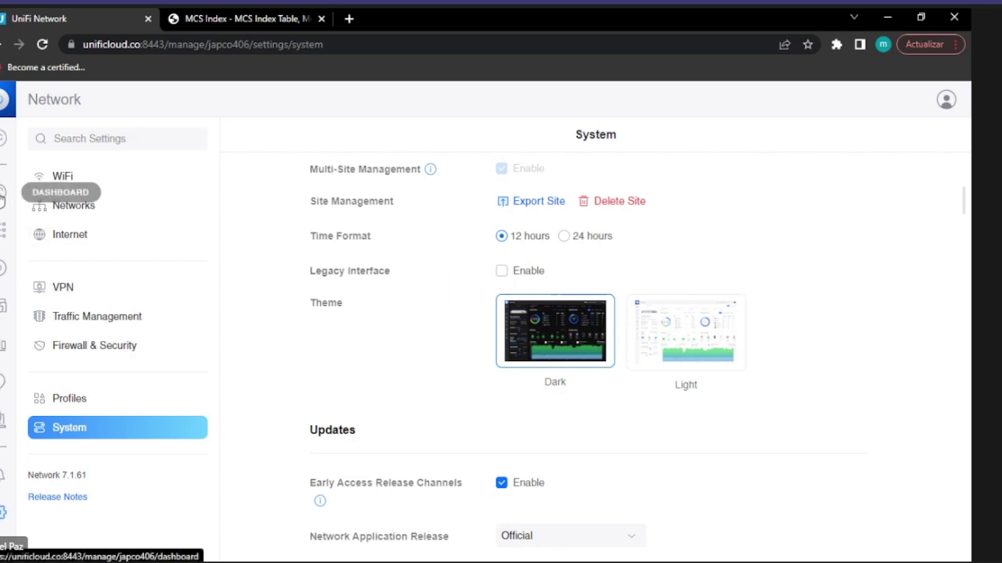
Examine the dashboard's traffic overview, WiFi clients per band, most active clients, internet utilization and WiFi experience chart
{"action": "left_click", "coordinate": [3, 199]}
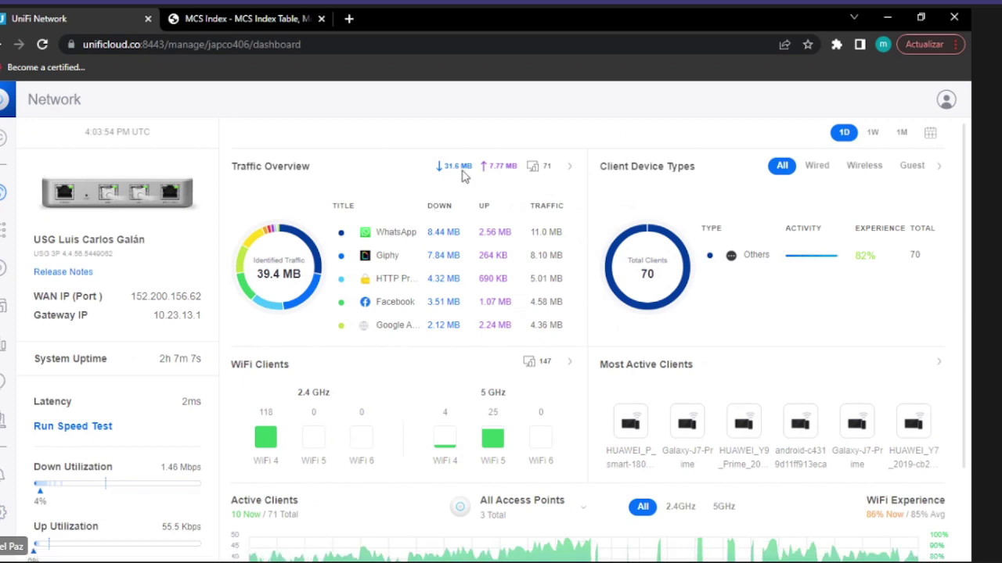
{"action": "scroll", "coordinate": [211, 223], "scroll_direction": "down", "scroll_amount": 3}
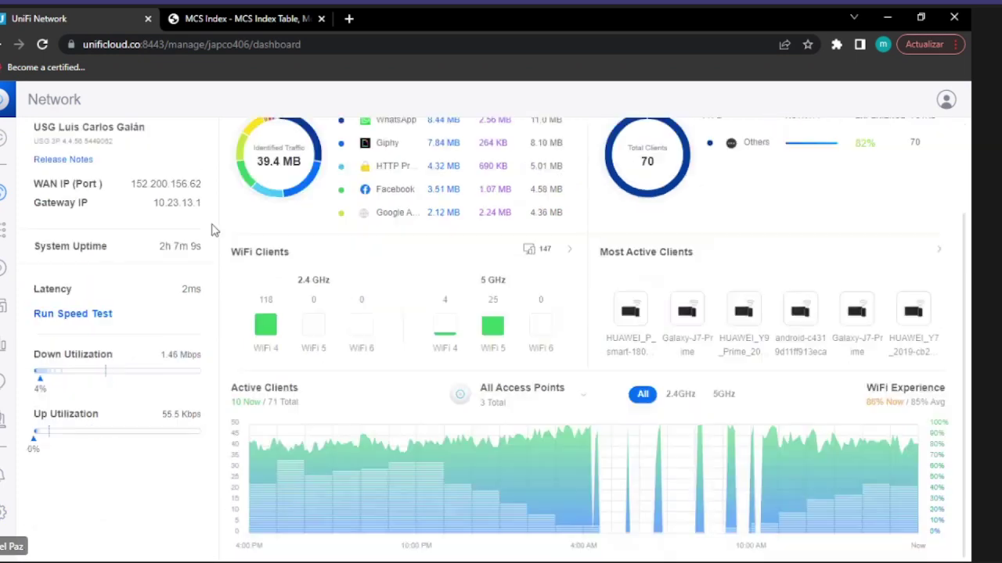
{"action": "scroll", "coordinate": [286, 230], "scroll_direction": "up", "scroll_amount": 3}
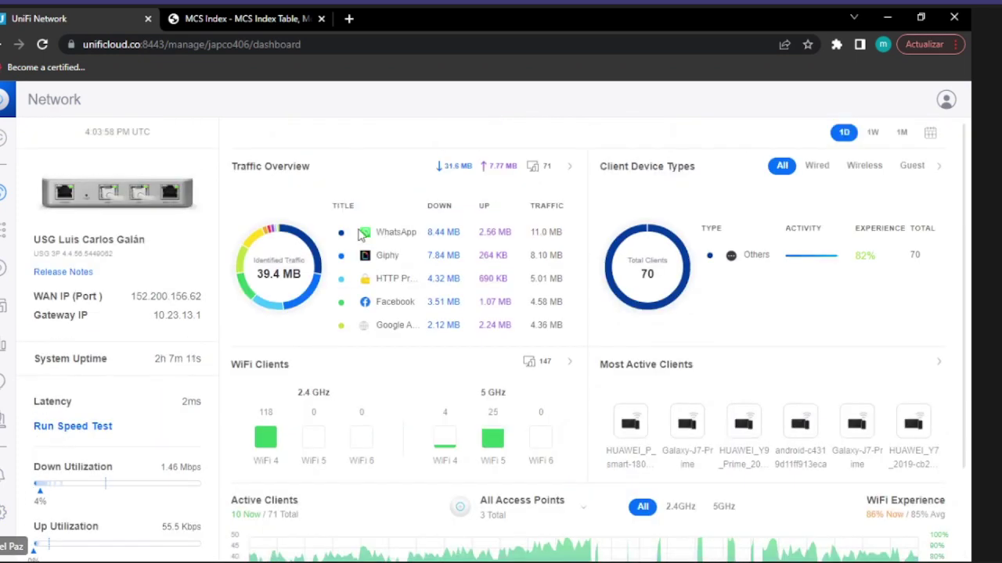
{"action": "scroll", "coordinate": [376, 196], "scroll_direction": "down", "scroll_amount": 3}
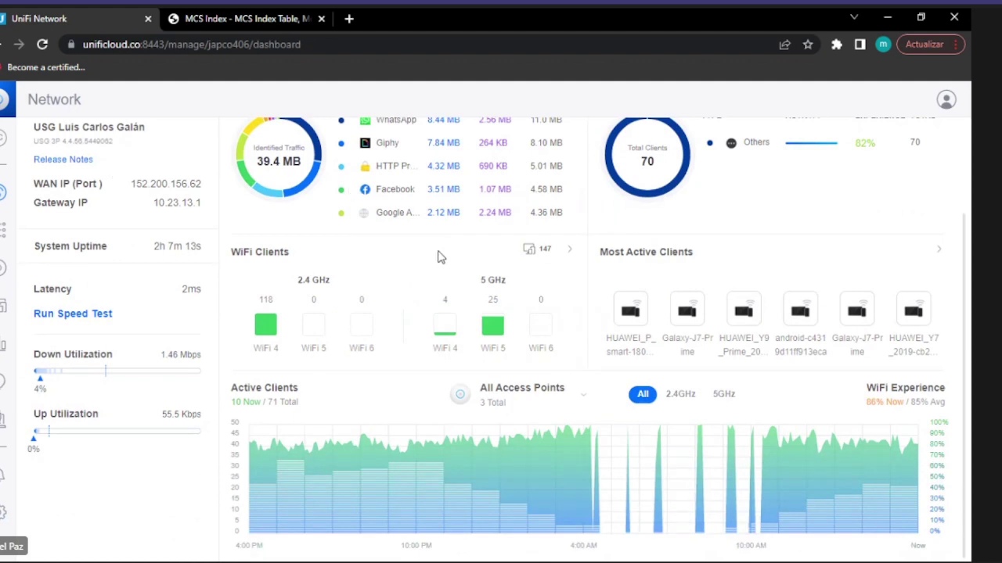
{"action": "scroll", "coordinate": [360, 192], "scroll_direction": "up", "scroll_amount": 3}
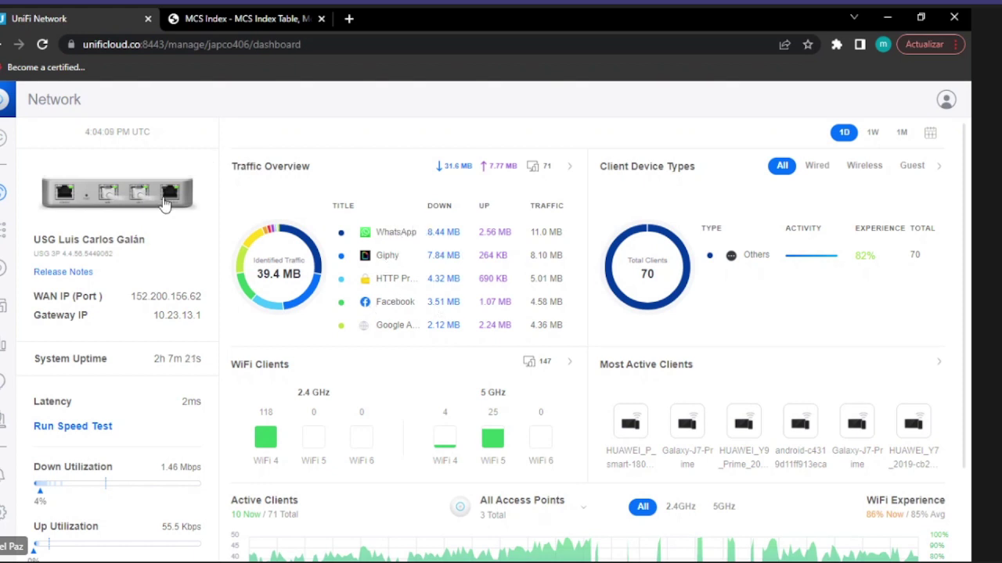
{"action": "scroll", "coordinate": [665, 254], "scroll_direction": "down", "scroll_amount": 1}
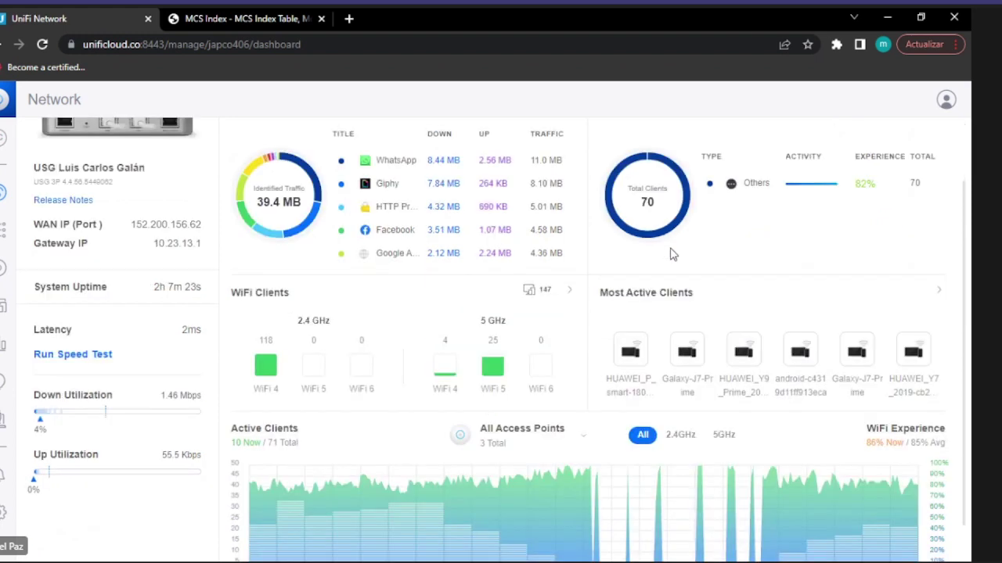
{"action": "scroll", "coordinate": [368, 260], "scroll_direction": "down", "scroll_amount": 1}
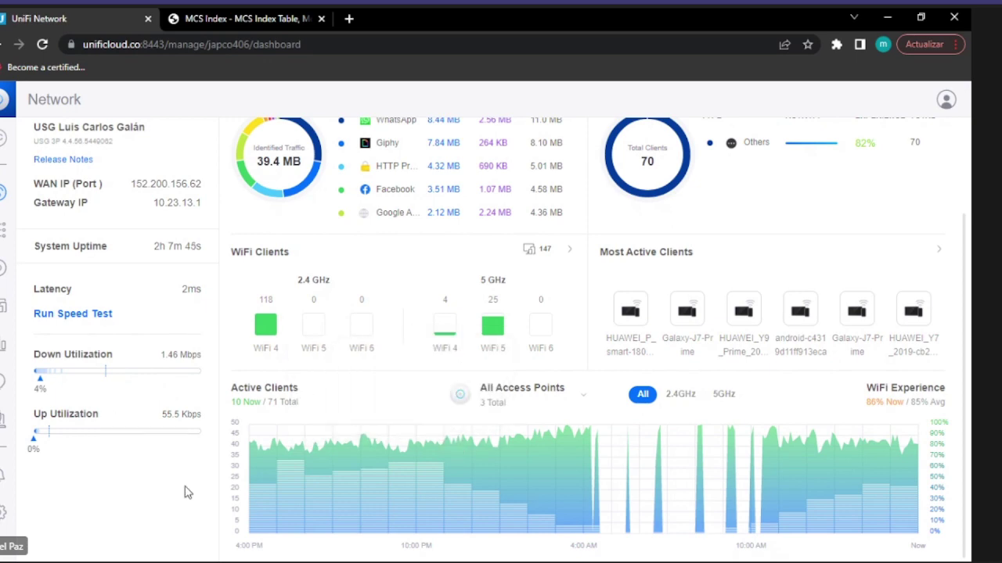
{"action": "scroll", "coordinate": [475, 481], "scroll_direction": "up", "scroll_amount": 1}
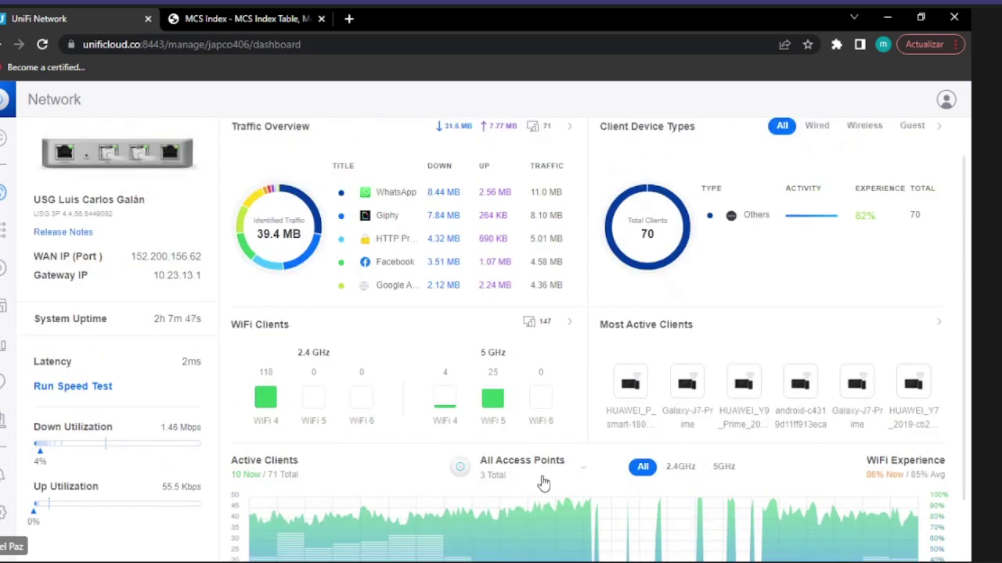
{"action": "scroll", "coordinate": [543, 479], "scroll_direction": "up", "scroll_amount": 1}
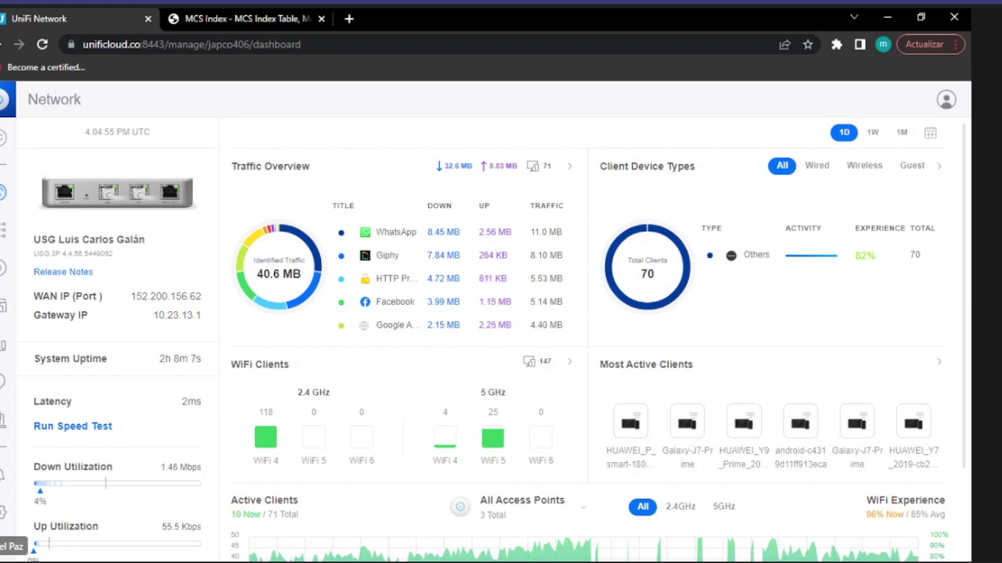
Open the network topology and examine the link from the USG gateway to the Galan-AP1 access point up close
{"action": "left_click", "coordinate": [4, 237]}
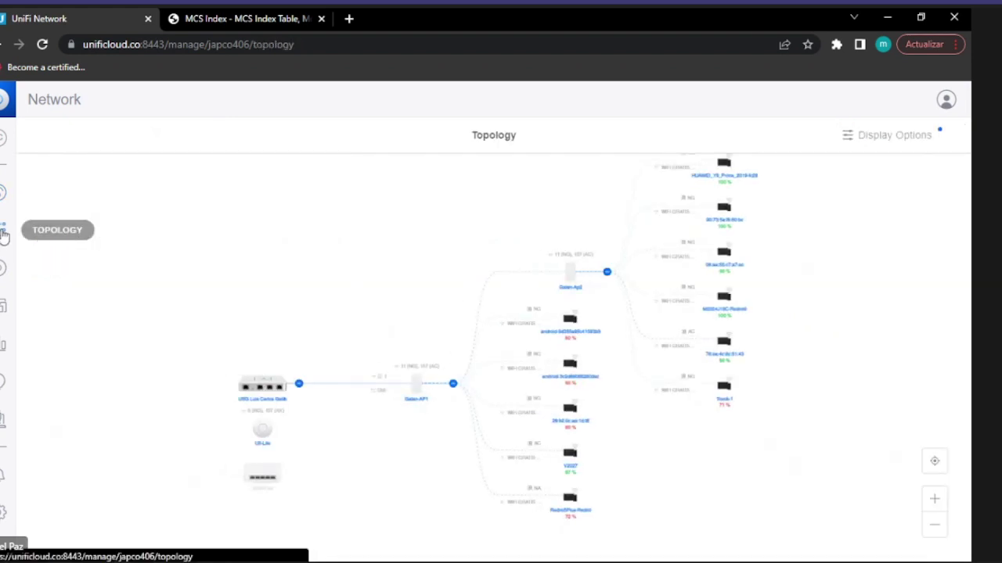
{"action": "scroll", "coordinate": [467, 258], "scroll_direction": "up", "scroll_amount": 5}
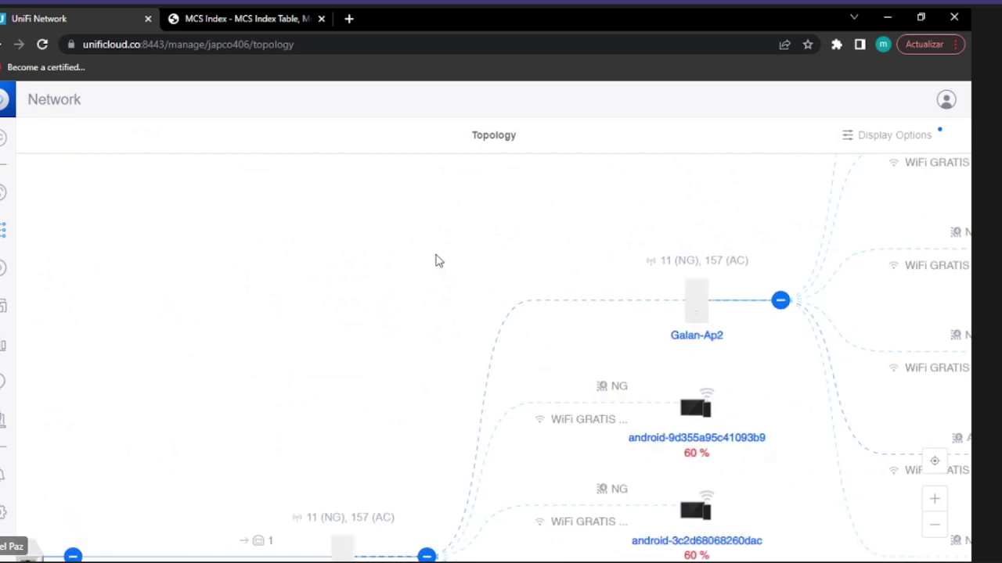
{"action": "scroll", "coordinate": [436, 259], "scroll_direction": "down", "scroll_amount": 3}
{"action": "scroll", "coordinate": [373, 313], "scroll_direction": "up", "scroll_amount": 4}
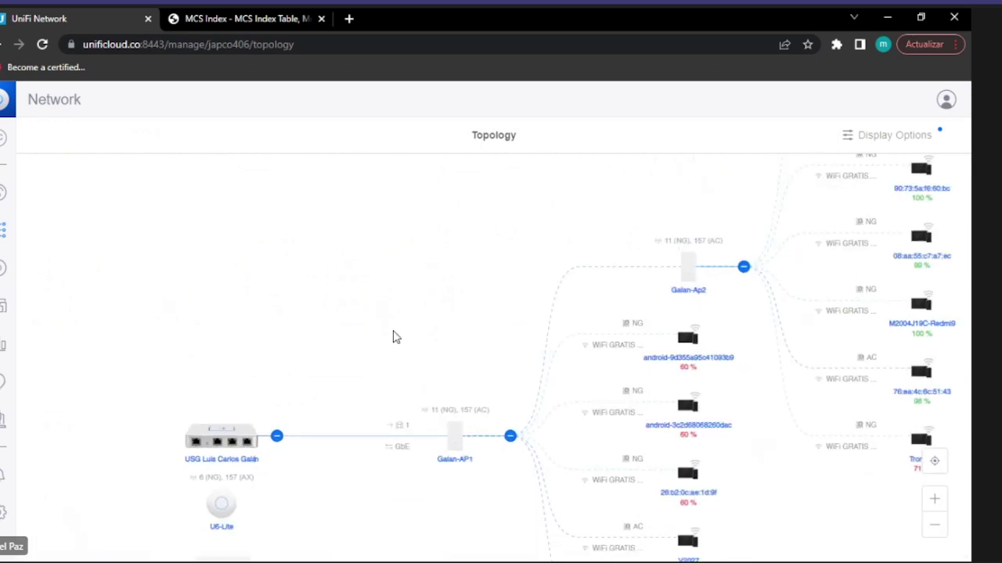
{"action": "scroll", "coordinate": [396, 357], "scroll_direction": "up", "scroll_amount": 2}
{"action": "left_click_drag", "start_coordinate": [353, 378], "coordinate": [441, 360]}
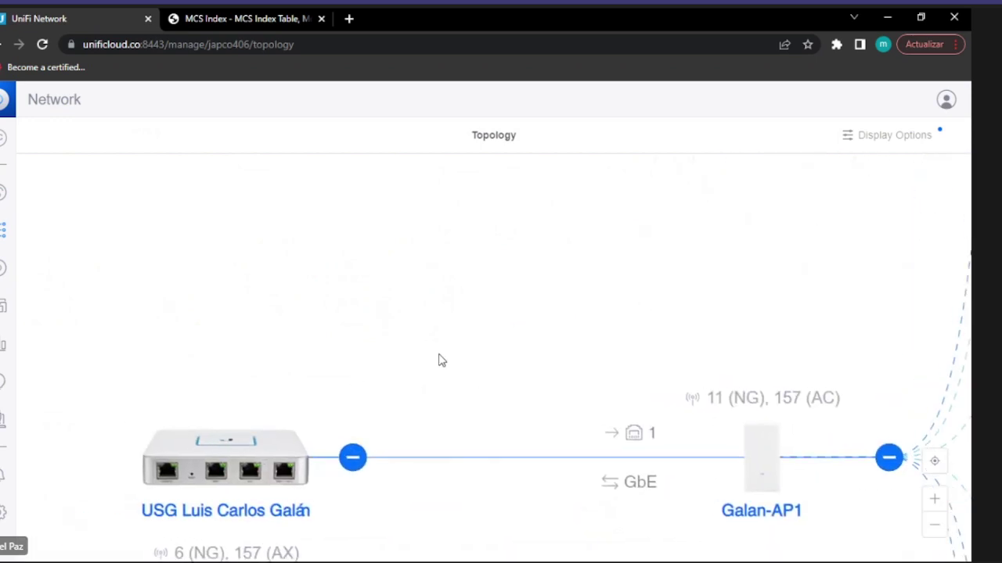
{"action": "left_click_drag", "start_coordinate": [525, 291], "coordinate": [280, 300]}
{"action": "left_click_drag", "start_coordinate": [523, 271], "coordinate": [329, 232]}
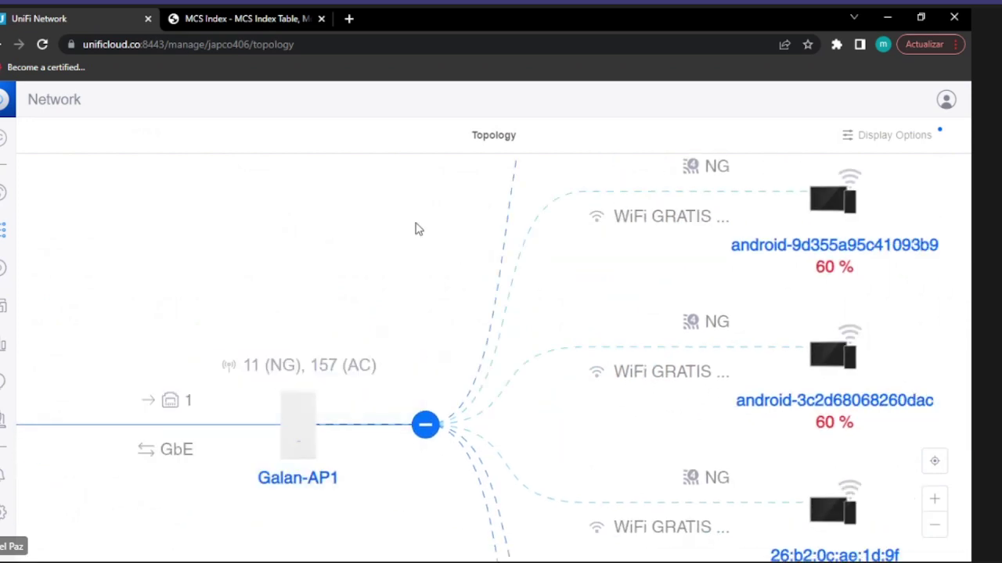
Inspect the WiFi standard and experience of the clients connected to the Galan-Ap2 access point in the topology
{"action": "left_click_drag", "start_coordinate": [416, 226], "coordinate": [290, 354]}
{"action": "scroll", "coordinate": [329, 274], "scroll_direction": "down", "scroll_amount": 2}
{"action": "left_click_drag", "start_coordinate": [474, 246], "coordinate": [154, 444]}
{"action": "scroll", "coordinate": [407, 249], "scroll_direction": "down", "scroll_amount": 1}
{"action": "left_click_drag", "start_coordinate": [257, 263], "coordinate": [278, 344]}
{"action": "left_click_drag", "start_coordinate": [342, 329], "coordinate": [287, 234]}
{"action": "left_click_drag", "start_coordinate": [315, 195], "coordinate": [369, 217]}
{"action": "left_click_drag", "start_coordinate": [268, 274], "coordinate": [287, 186]}
{"action": "left_click_drag", "start_coordinate": [543, 487], "coordinate": [458, 309]}
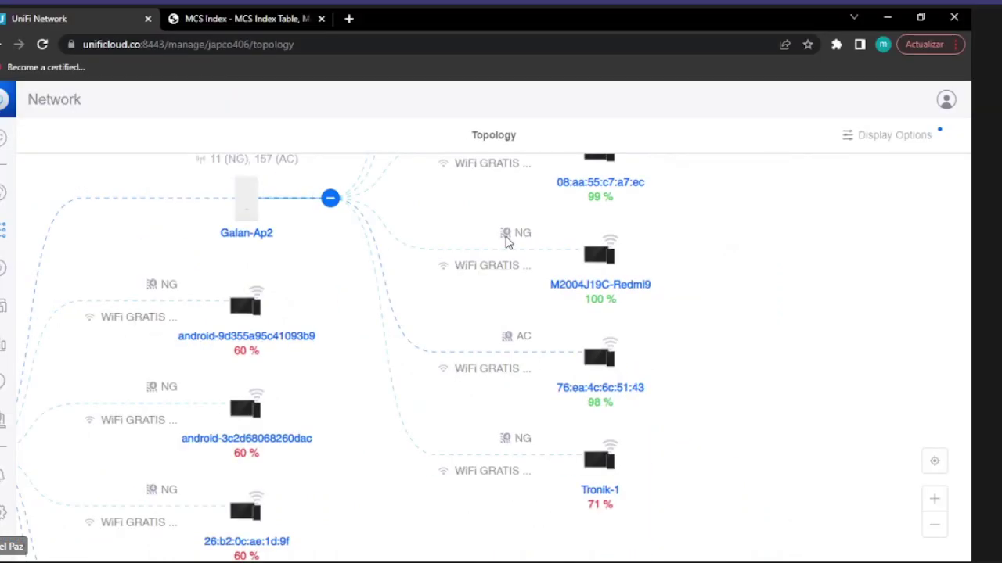
Inspect the lower clients of Galan-AP1 in the topology and return to the USG gateway and U6-Lite
{"action": "scroll", "coordinate": [697, 415], "scroll_direction": "down", "scroll_amount": 5}
{"action": "scroll", "coordinate": [813, 344], "scroll_direction": "left", "scroll_amount": 3}
{"action": "scroll", "coordinate": [619, 386], "scroll_direction": "down", "scroll_amount": 1}
{"action": "scroll", "coordinate": [760, 438], "scroll_direction": "left", "scroll_amount": 3}
{"action": "scroll", "coordinate": [760, 438], "scroll_direction": "up", "scroll_amount": 2}
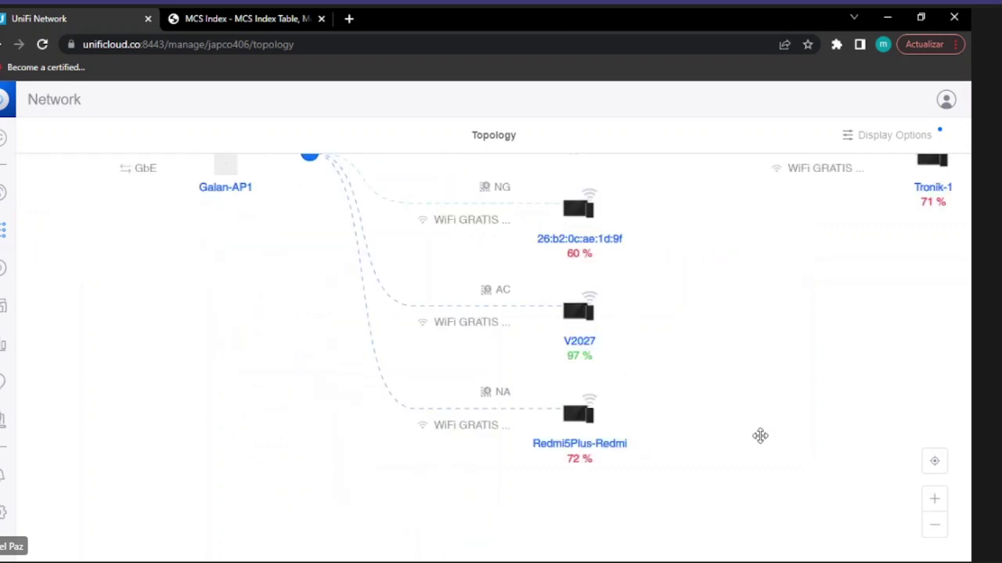
{"action": "scroll", "coordinate": [311, 474], "scroll_direction": "left", "scroll_amount": 4}
{"action": "scroll", "coordinate": [311, 474], "scroll_direction": "up", "scroll_amount": 2}
{"action": "scroll", "coordinate": [311, 474], "scroll_direction": "left", "scroll_amount": 4}
{"action": "scroll", "coordinate": [313, 391], "scroll_direction": "up", "scroll_amount": 2}
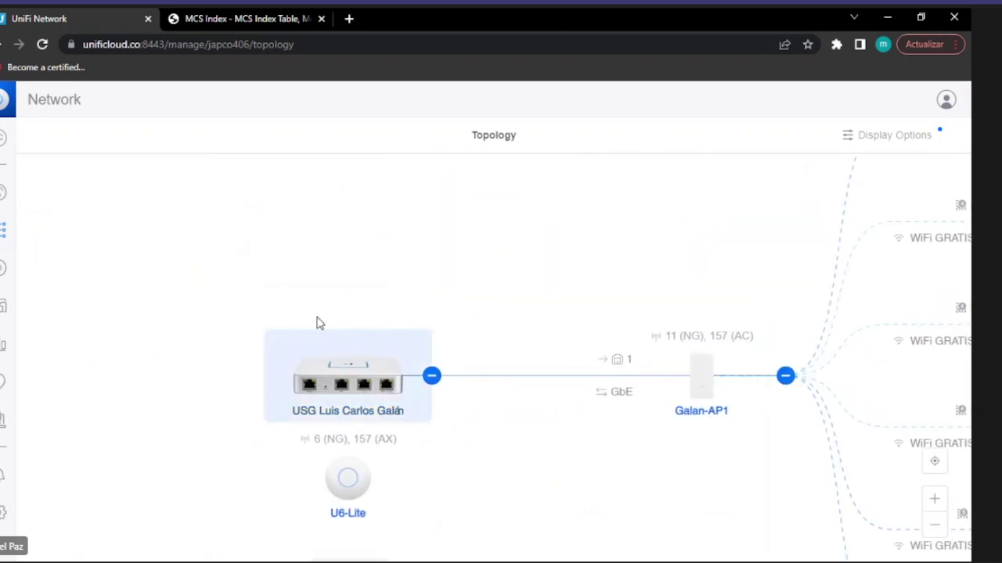
Compare the UniFi devices list with the topology map, and open the client devices list
{"action": "left_click", "coordinate": [5, 276]}
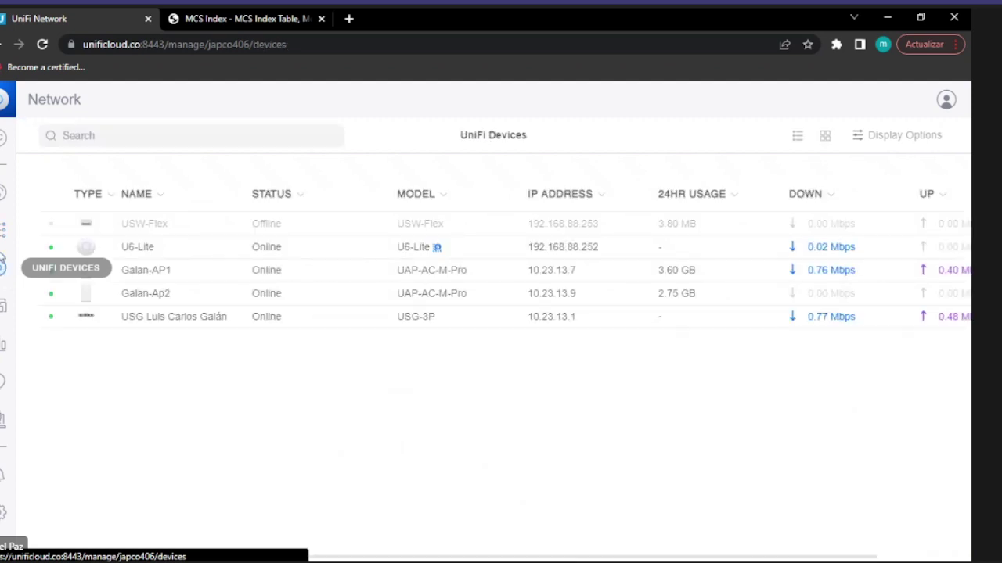
{"action": "left_click", "coordinate": [4, 229]}
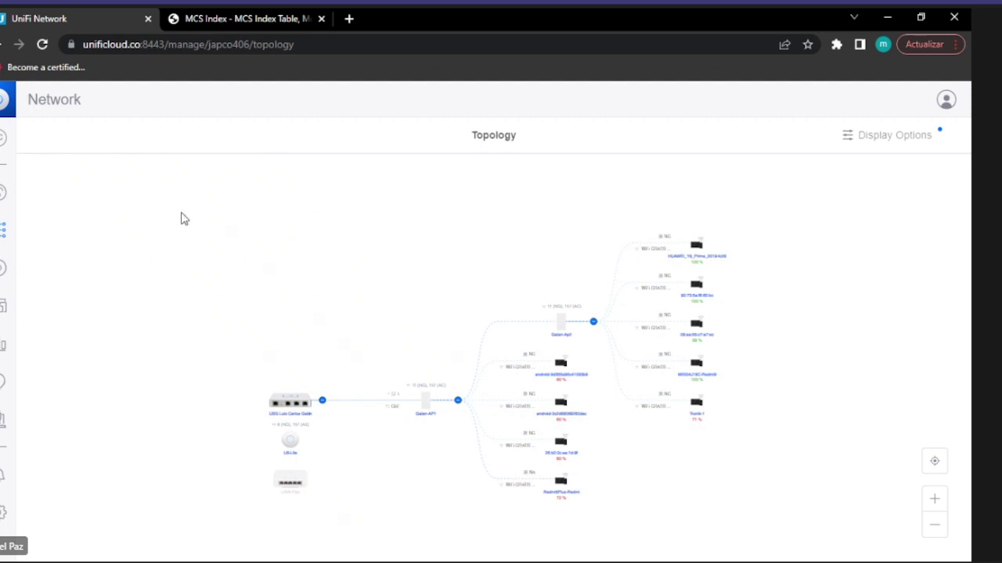
{"action": "left_click", "coordinate": [3, 275]}
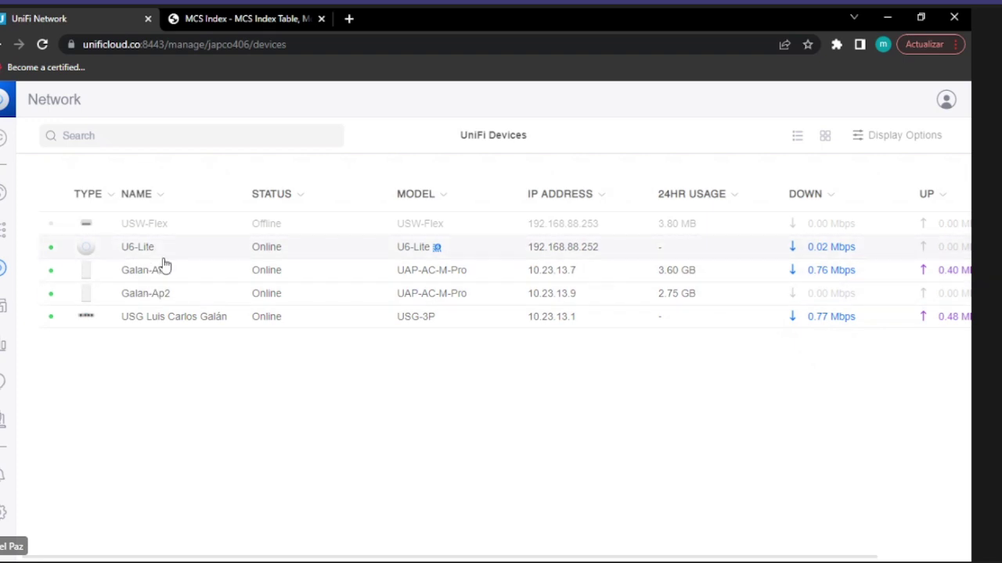
{"action": "left_click", "coordinate": [3, 310]}
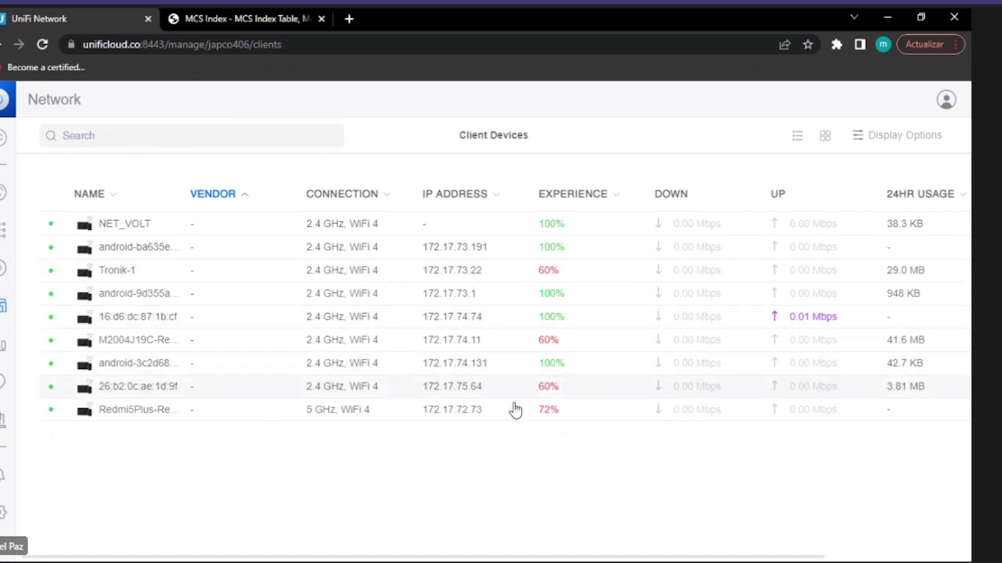
Review the traffic overview and application use in the statistics, and open the WiFi stats
{"action": "left_click", "coordinate": [2, 348]}
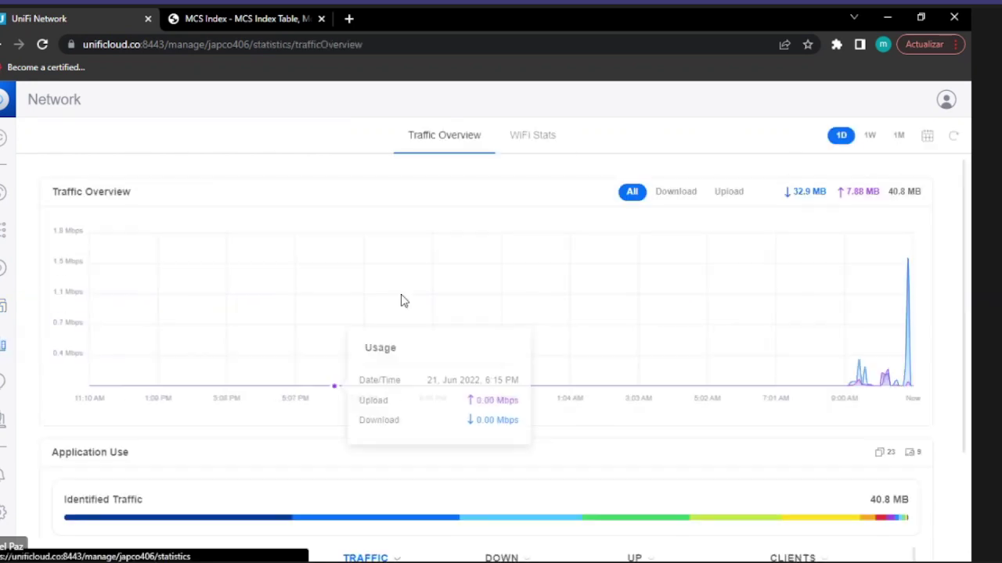
{"action": "scroll", "coordinate": [374, 253], "scroll_direction": "down", "scroll_amount": 2}
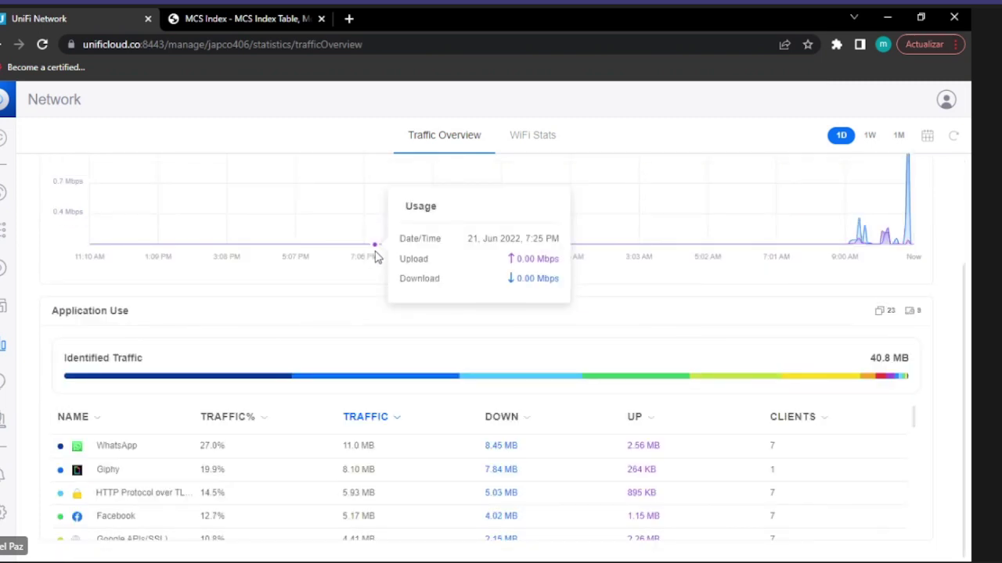
{"action": "scroll", "coordinate": [383, 353], "scroll_direction": "up", "scroll_amount": 2}
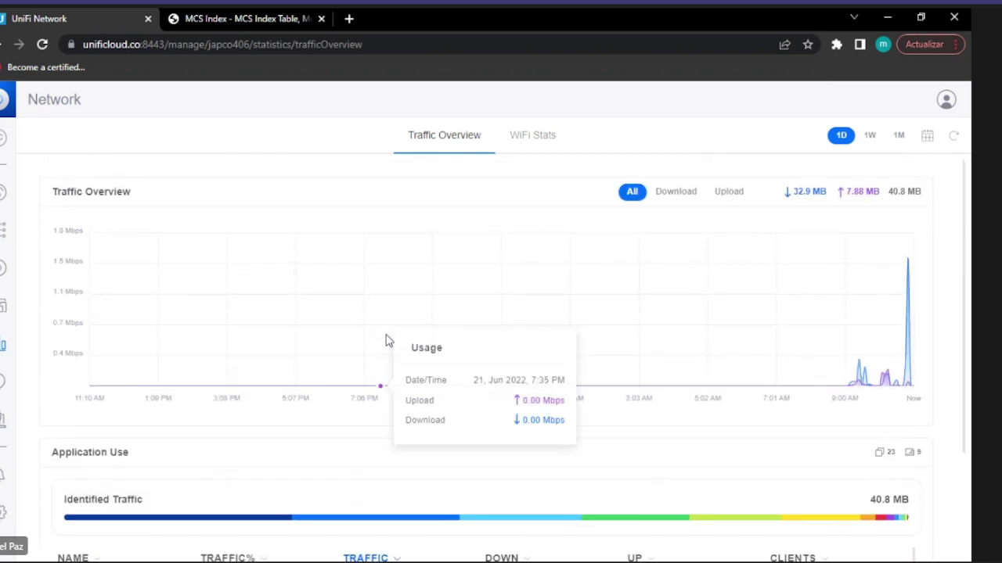
{"action": "left_click", "coordinate": [536, 141]}
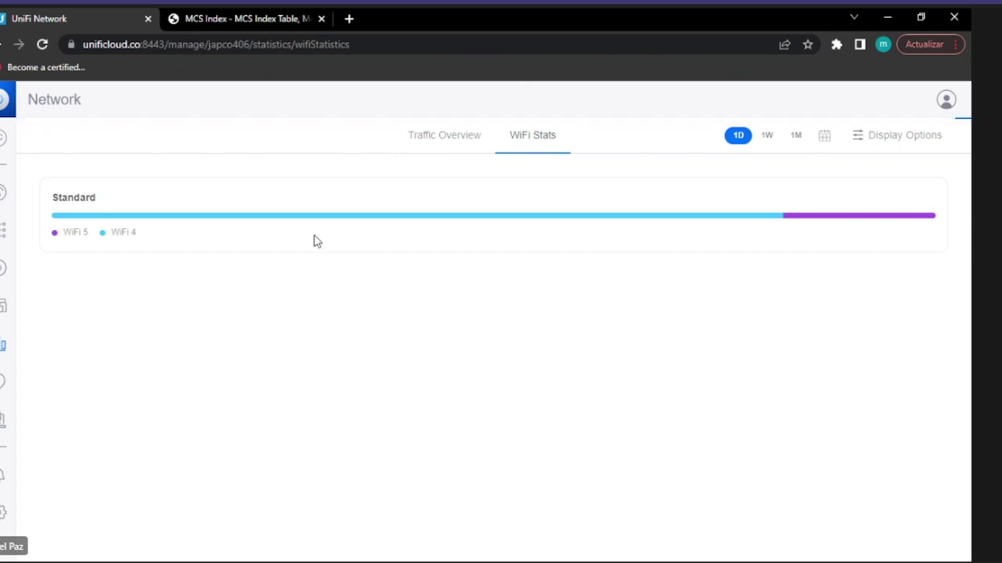
Compare the WiFi standard distribution over one day, one week and one month, and open the custom date range calendar
{"action": "left_click", "coordinate": [767, 137]}
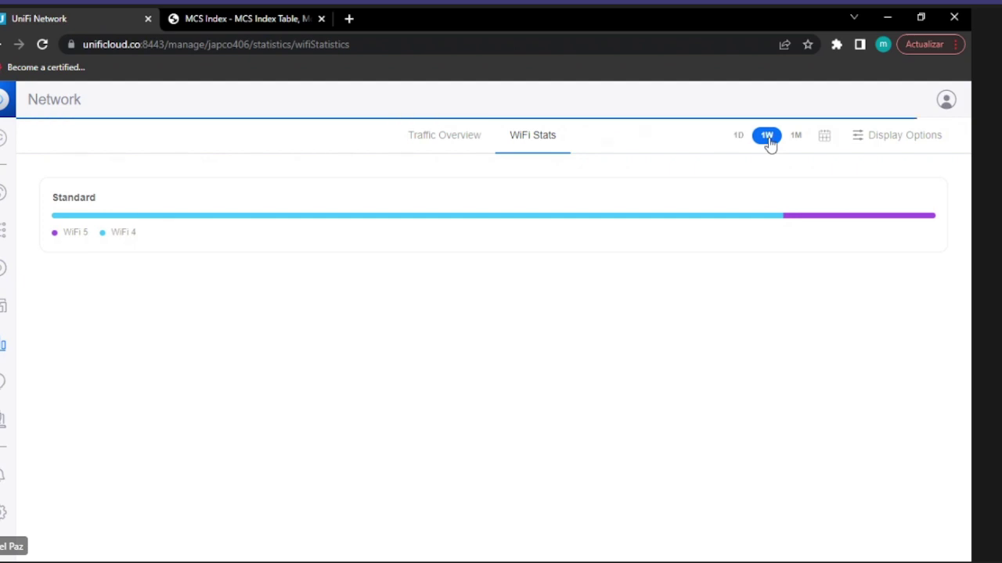
{"action": "left_click", "coordinate": [795, 139]}
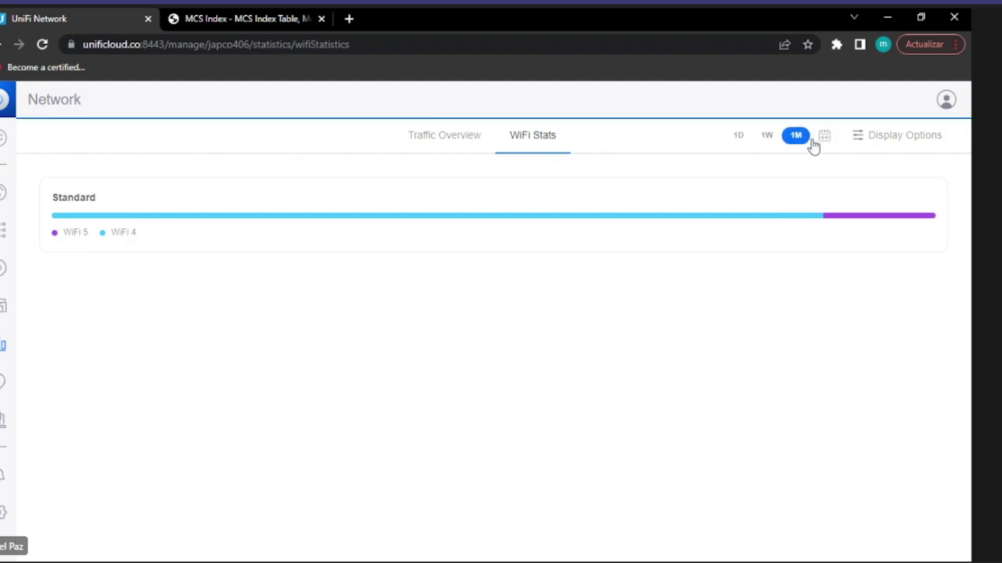
{"action": "left_click", "coordinate": [738, 137]}
{"action": "left_click", "coordinate": [767, 138]}
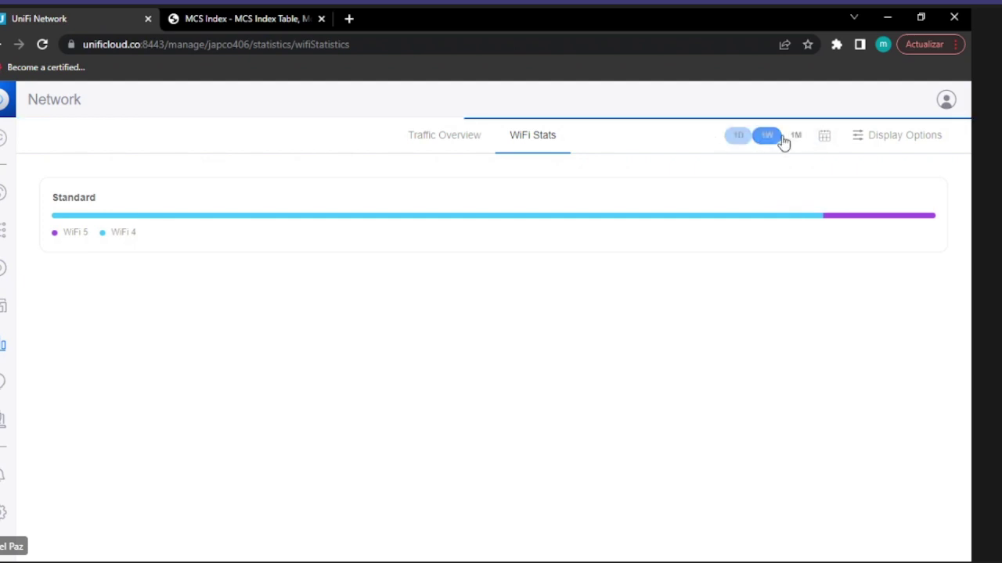
{"action": "left_click", "coordinate": [796, 139]}
{"action": "left_click", "coordinate": [824, 140]}
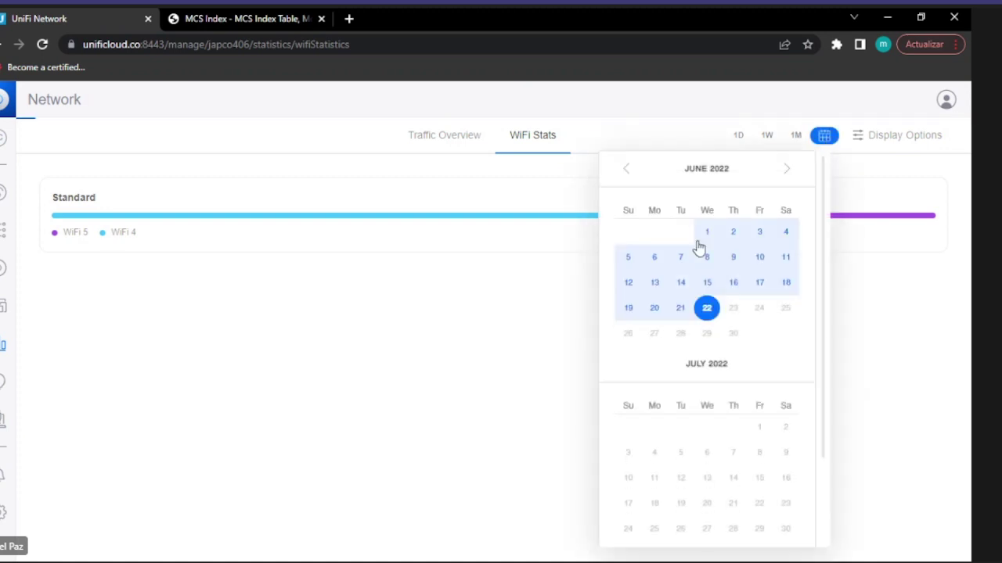
Return to the Traffic Overview statistics and examine the usage graph and the full application use list
{"action": "left_click", "coordinate": [420, 141]}
{"action": "scroll", "coordinate": [472, 250], "scroll_direction": "down", "scroll_amount": 2}
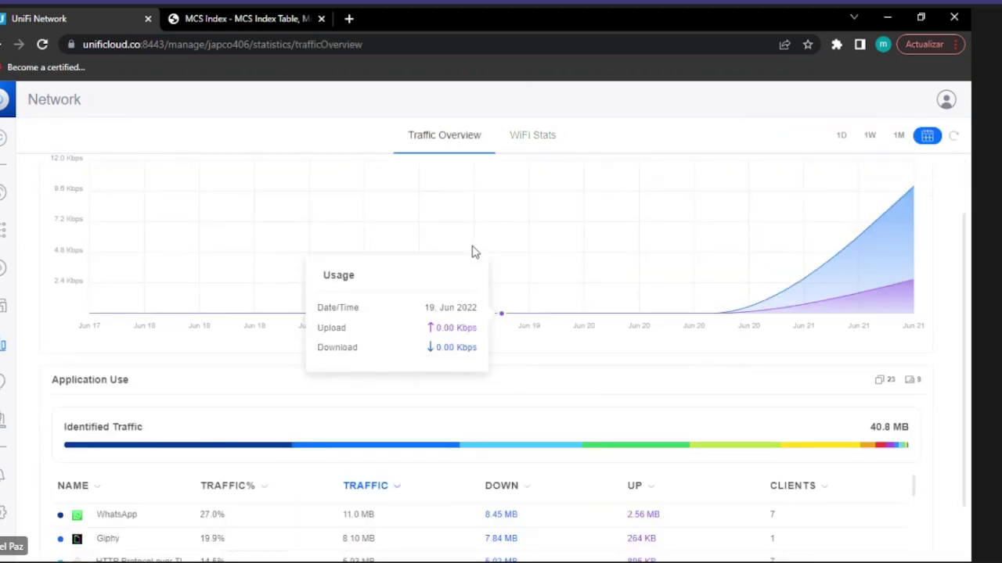
{"action": "scroll", "coordinate": [472, 250], "scroll_direction": "down", "scroll_amount": 1}
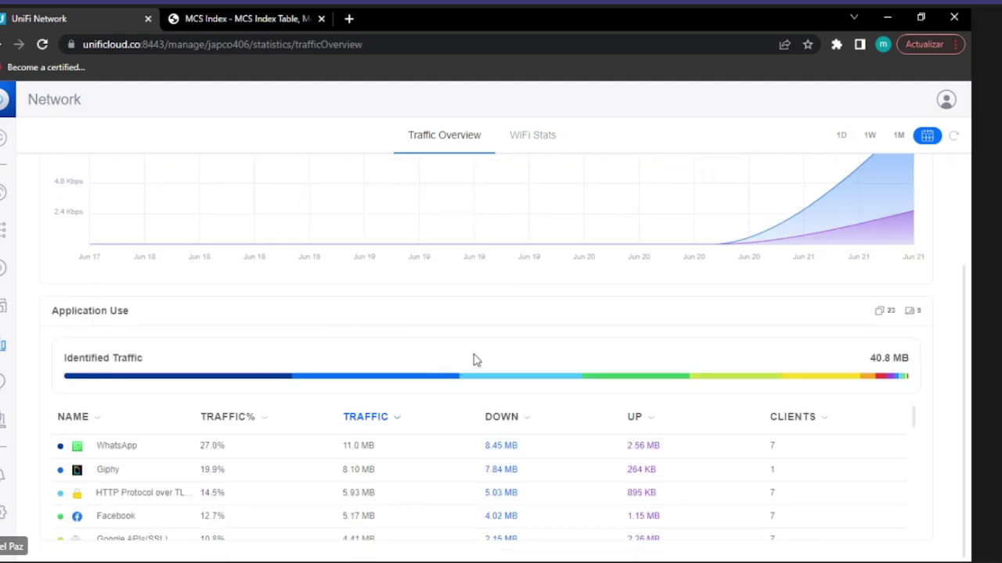
{"action": "scroll", "coordinate": [571, 463], "scroll_direction": "down", "scroll_amount": 10}
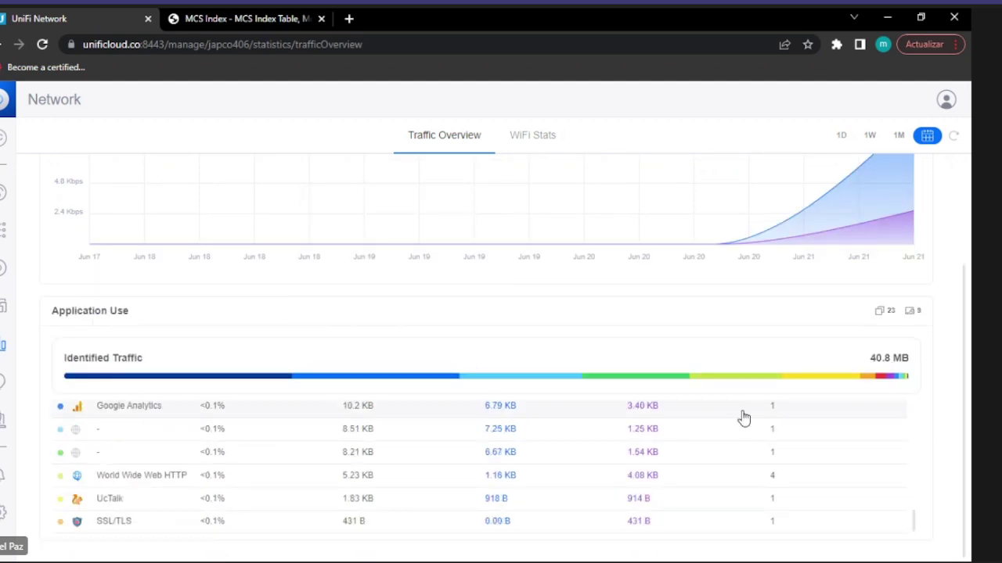
{"action": "scroll", "coordinate": [277, 445], "scroll_direction": "up", "scroll_amount": 10}
{"action": "scroll", "coordinate": [282, 445], "scroll_direction": "up", "scroll_amount": 3}
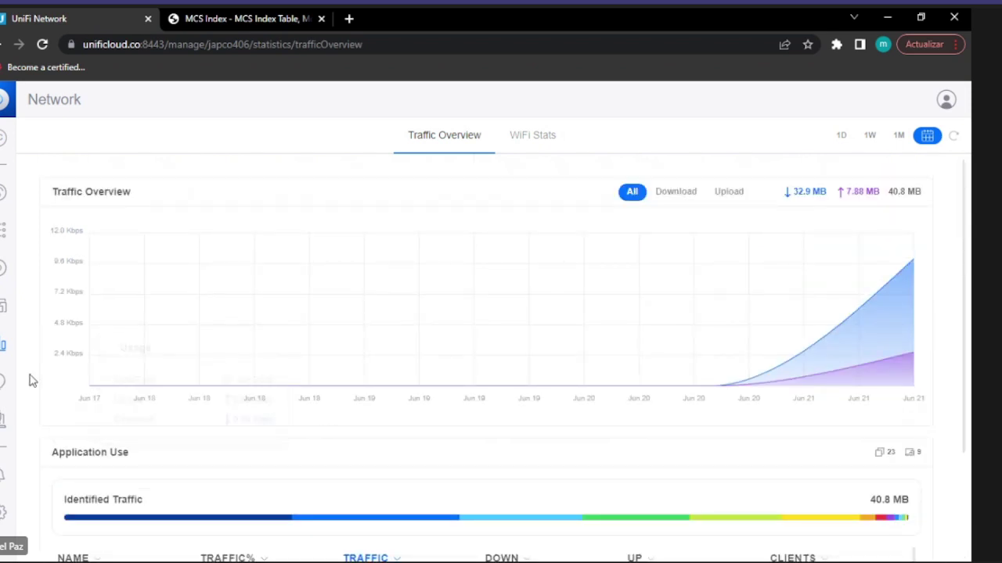
Open the WiFi Scan and compare channel interference over one week and one month, returning to the one-day range
{"action": "left_click", "coordinate": [2, 381]}
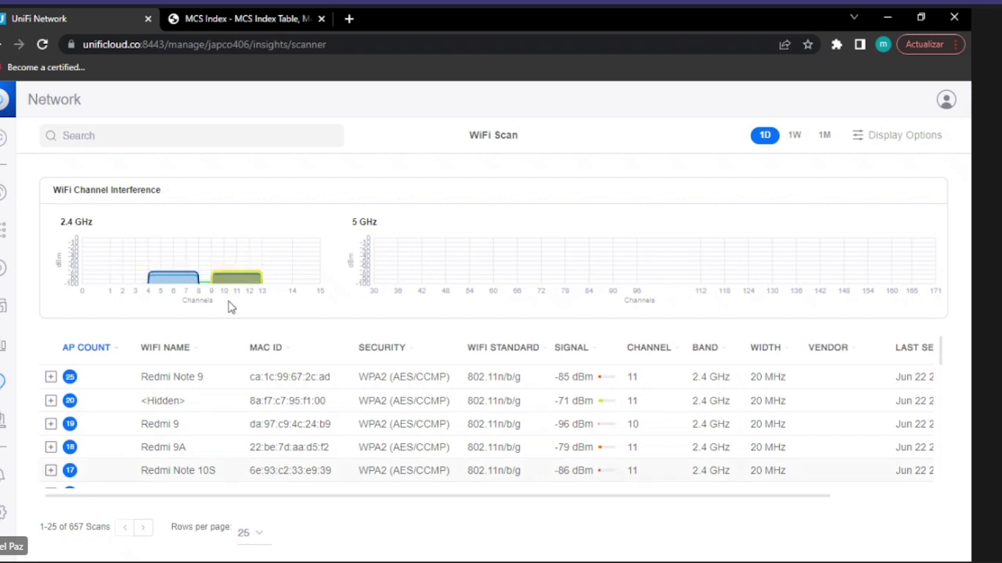
{"action": "left_click", "coordinate": [791, 136]}
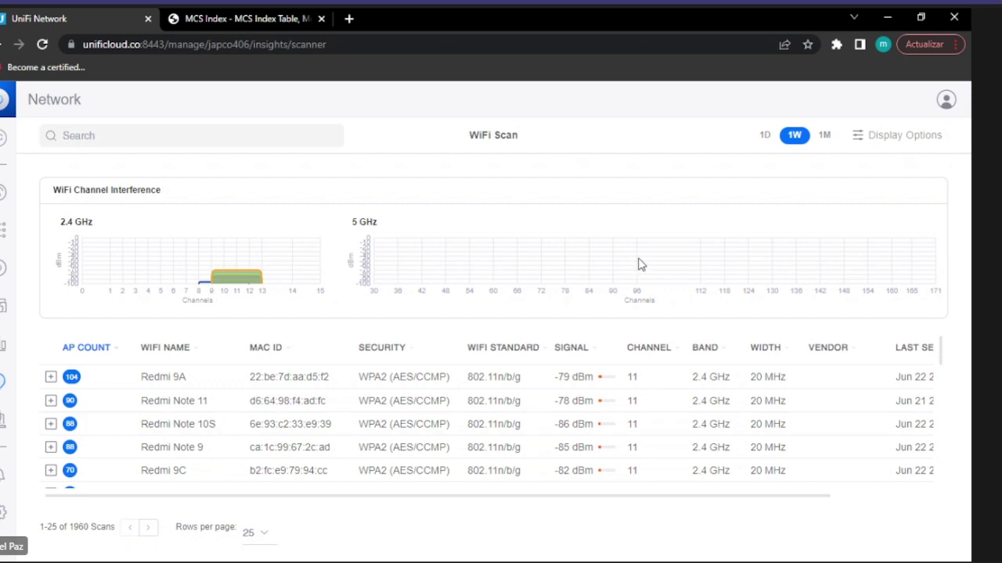
{"action": "left_click", "coordinate": [826, 138]}
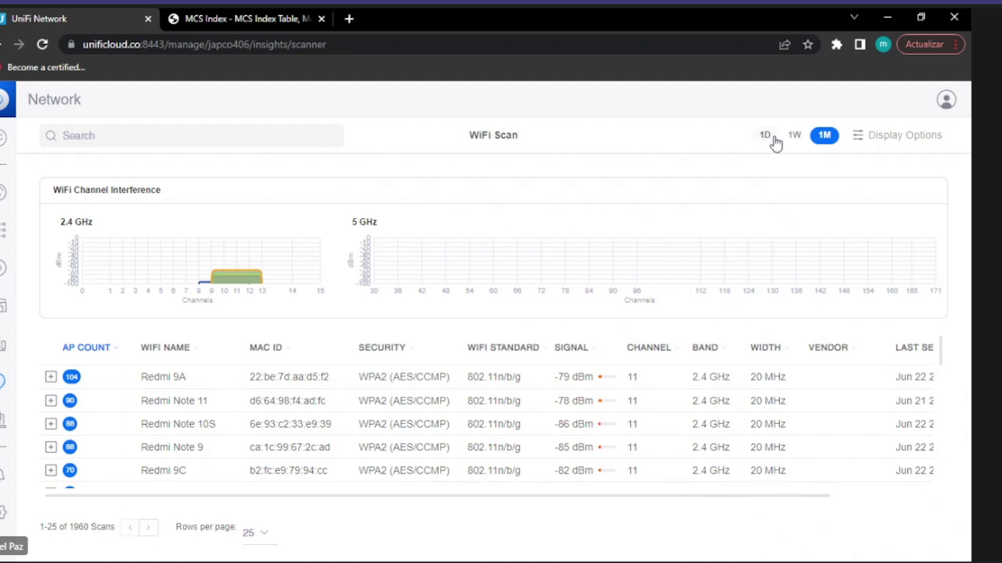
{"action": "left_click", "coordinate": [763, 140]}
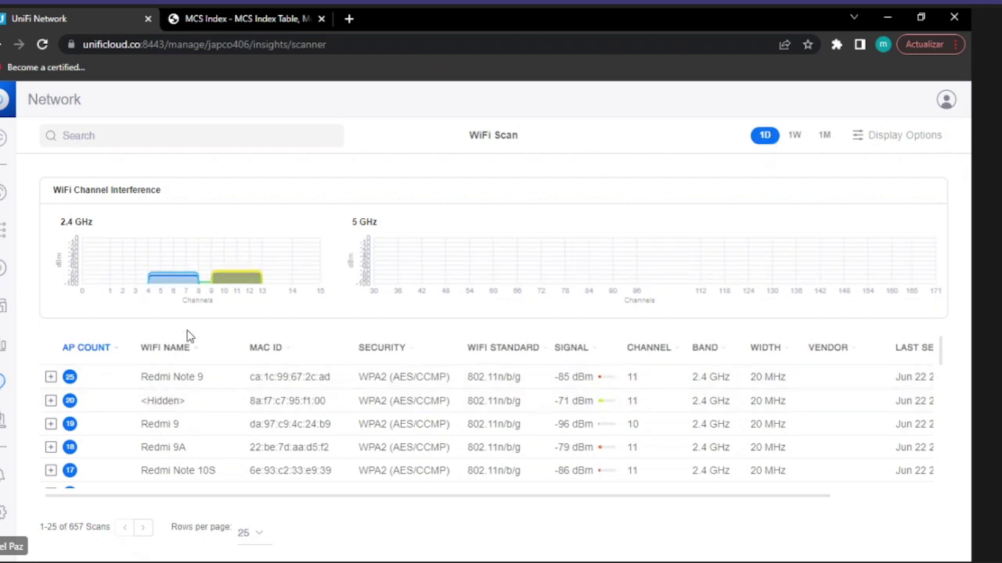
Examine the neighbouring networks in the one-day WiFi scan for their security, signal, channel and vendor
{"action": "scroll", "coordinate": [246, 369], "scroll_direction": "down", "scroll_amount": 5}
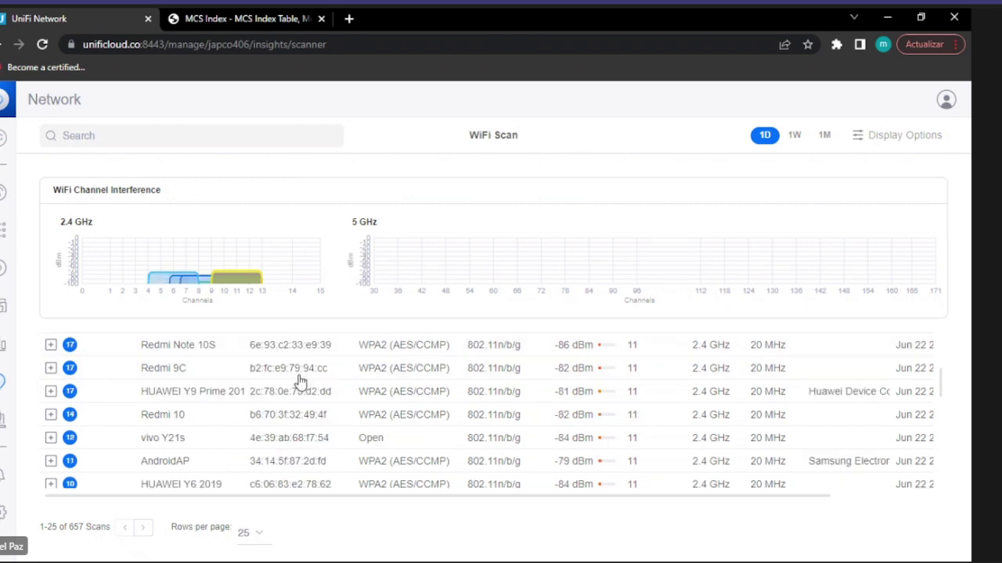
{"action": "scroll", "coordinate": [301, 381], "scroll_direction": "down", "scroll_amount": 2}
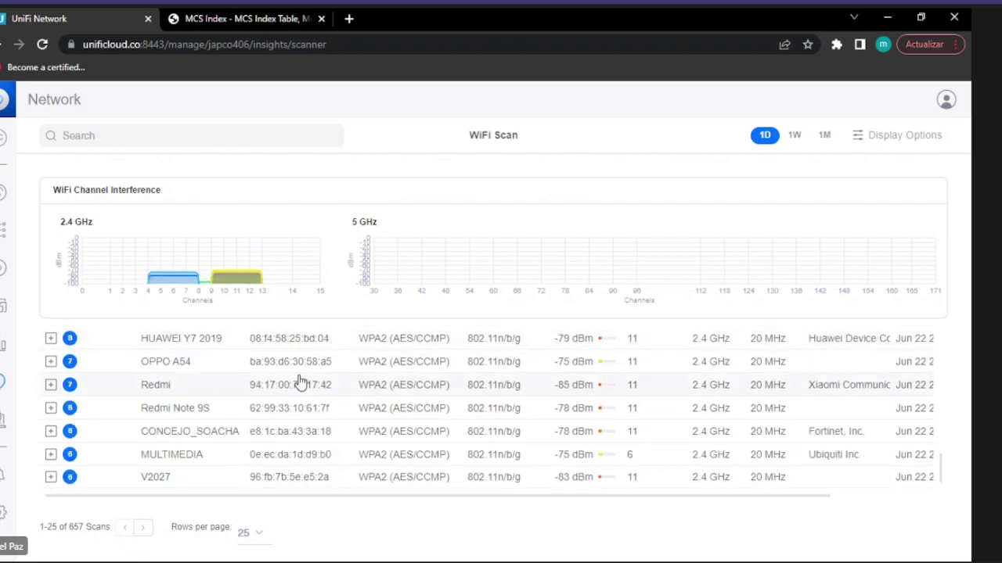
{"action": "scroll", "coordinate": [301, 381], "scroll_direction": "up", "scroll_amount": 7}
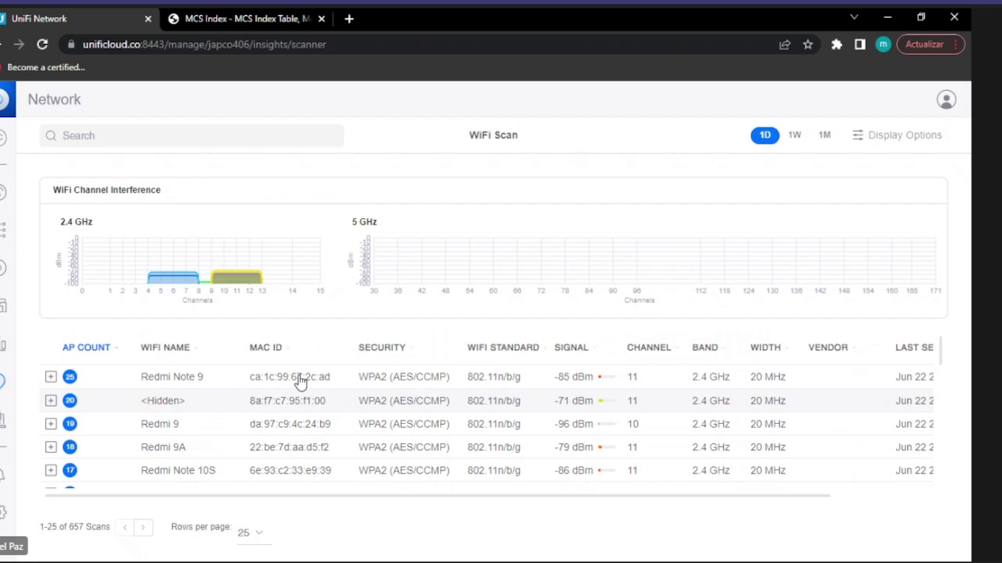
{"action": "scroll", "coordinate": [190, 393], "scroll_direction": "down", "scroll_amount": 5}
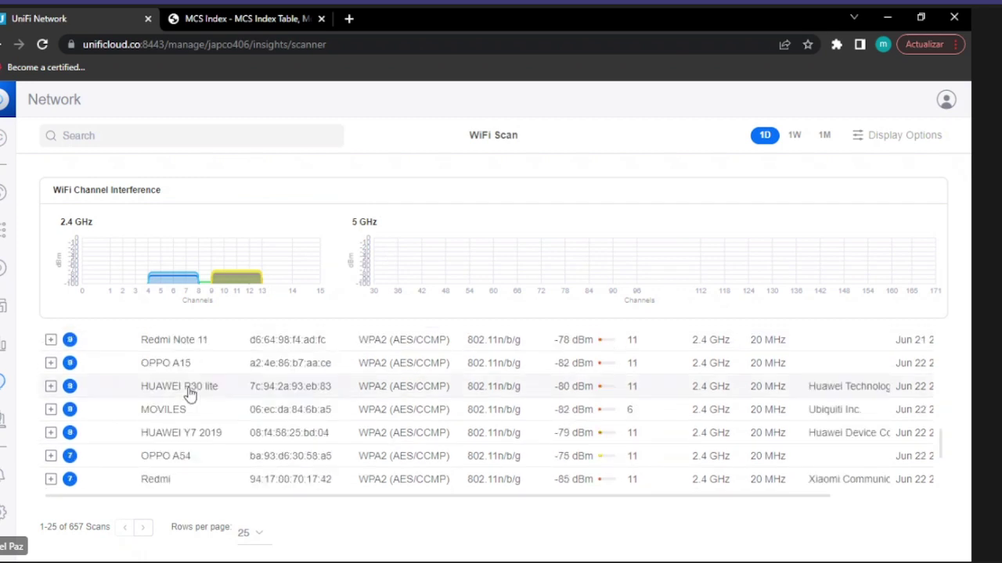
{"action": "scroll", "coordinate": [191, 394], "scroll_direction": "down", "scroll_amount": 2}
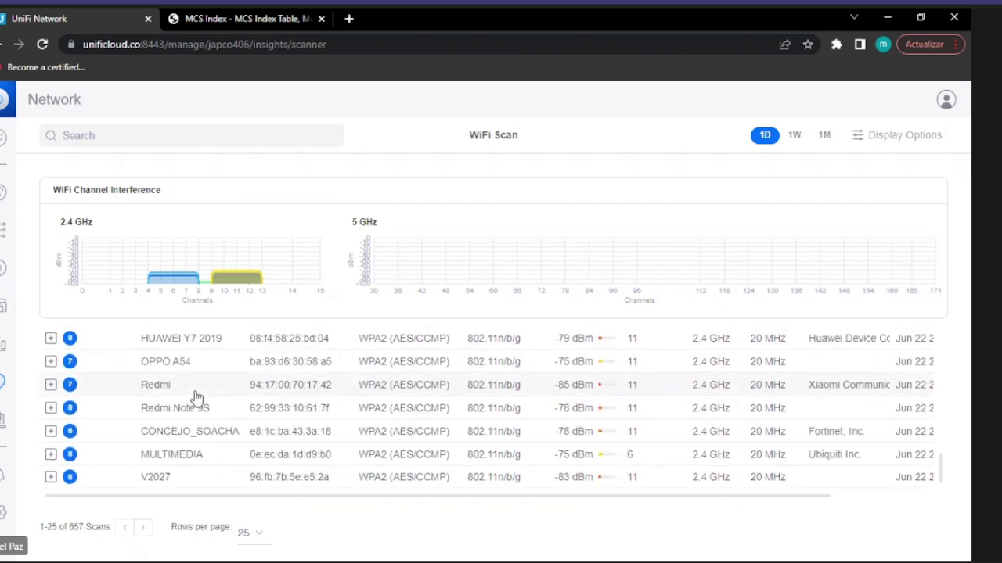
{"action": "scroll", "coordinate": [196, 431], "scroll_direction": "up", "scroll_amount": 7}
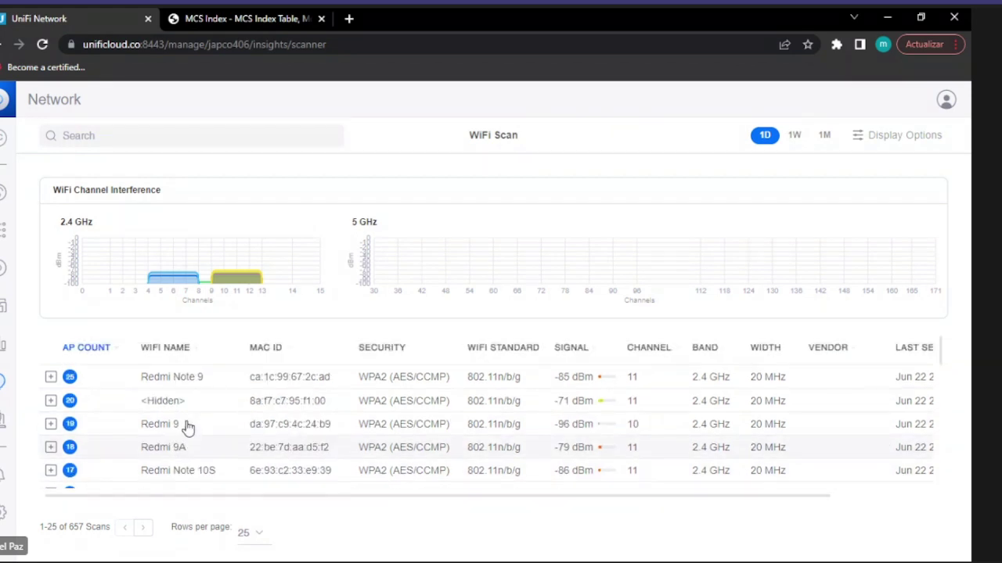
{"action": "scroll", "coordinate": [170, 413], "scroll_direction": "down", "scroll_amount": 5}
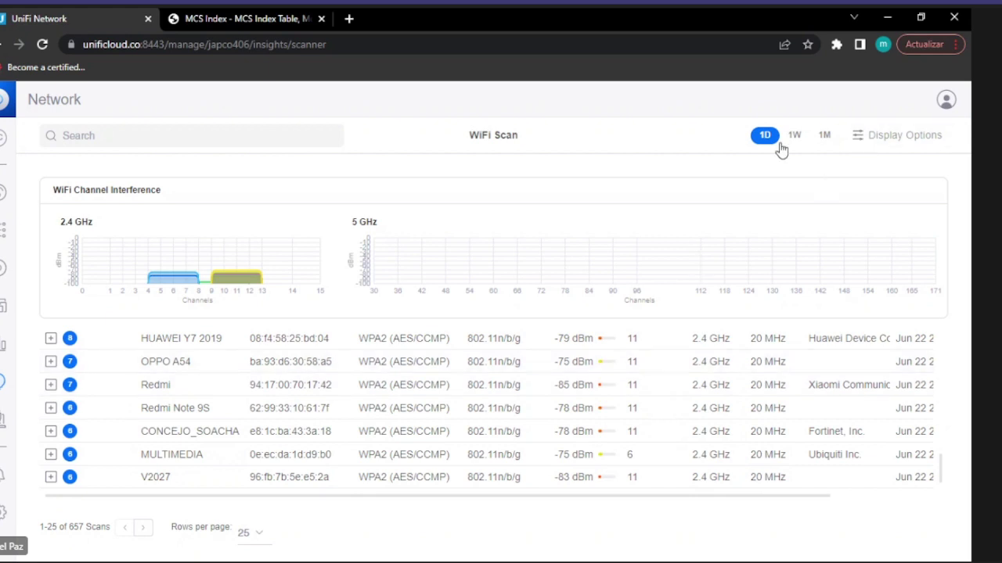
Open the Event Timeline, review its traffic events and data usage table, and show the one-week range
{"action": "left_click", "coordinate": [2, 424]}
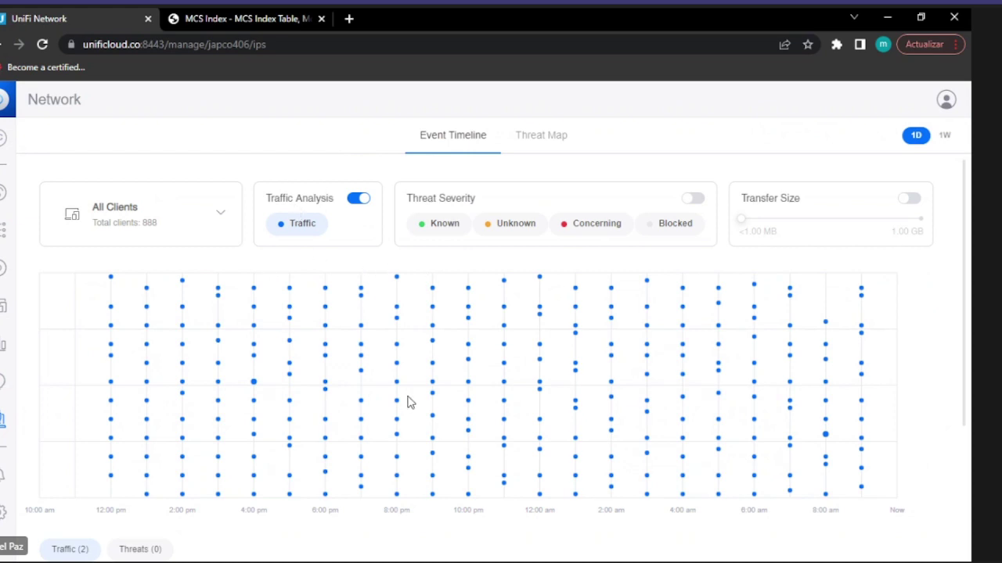
{"action": "scroll", "coordinate": [407, 402], "scroll_direction": "down", "scroll_amount": 3}
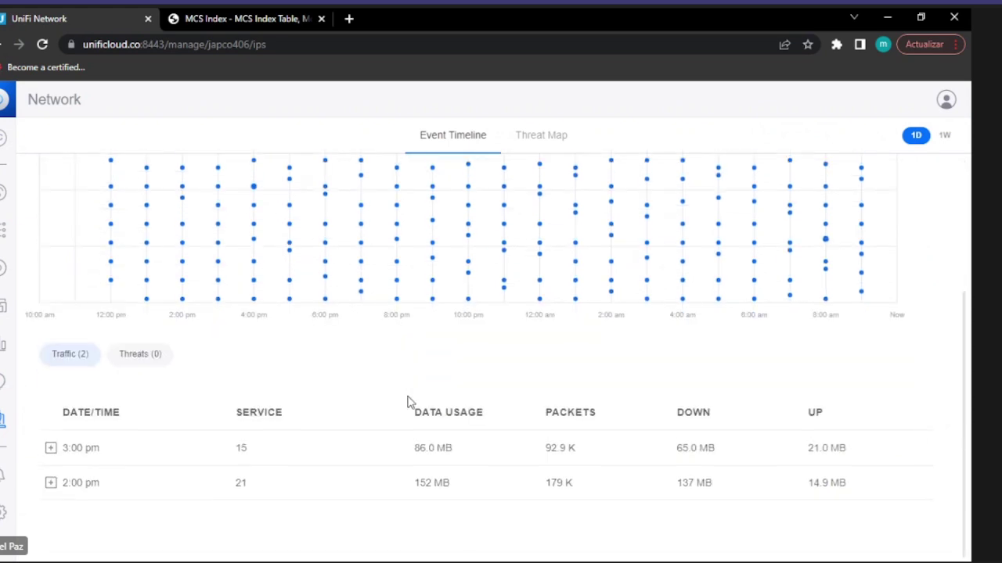
{"action": "scroll", "coordinate": [404, 402], "scroll_direction": "up", "scroll_amount": 3}
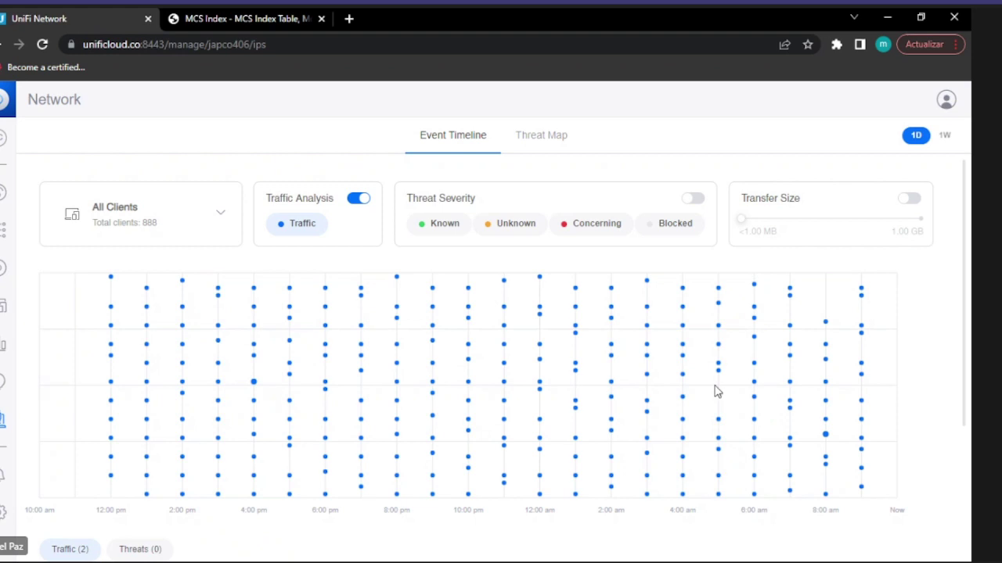
{"action": "scroll", "coordinate": [703, 368], "scroll_direction": "down", "scroll_amount": 1}
{"action": "scroll", "coordinate": [701, 367], "scroll_direction": "down", "scroll_amount": 3}
{"action": "scroll", "coordinate": [704, 365], "scroll_direction": "up", "scroll_amount": 4}
{"action": "left_click", "coordinate": [945, 137]}
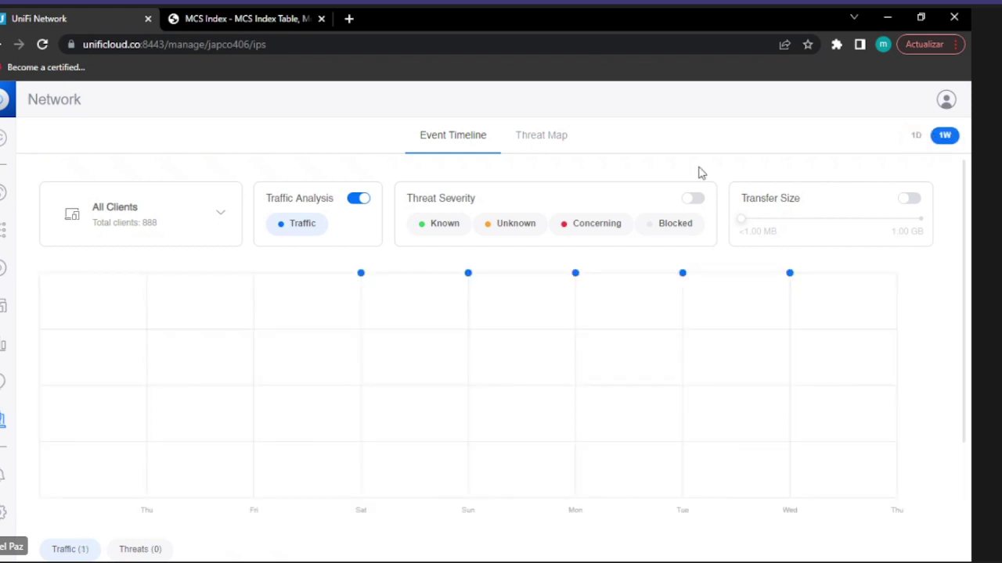
Open the Threat Map and explore it around the Atlantic, the Americas and Africa
{"action": "left_click", "coordinate": [534, 138]}
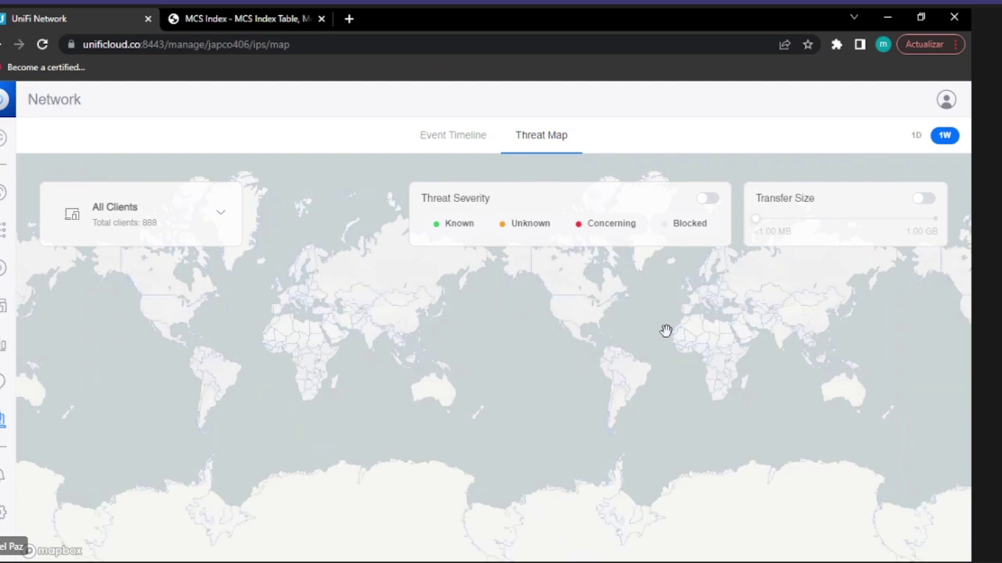
{"action": "left_click_drag", "start_coordinate": [657, 302], "coordinate": [475, 348]}
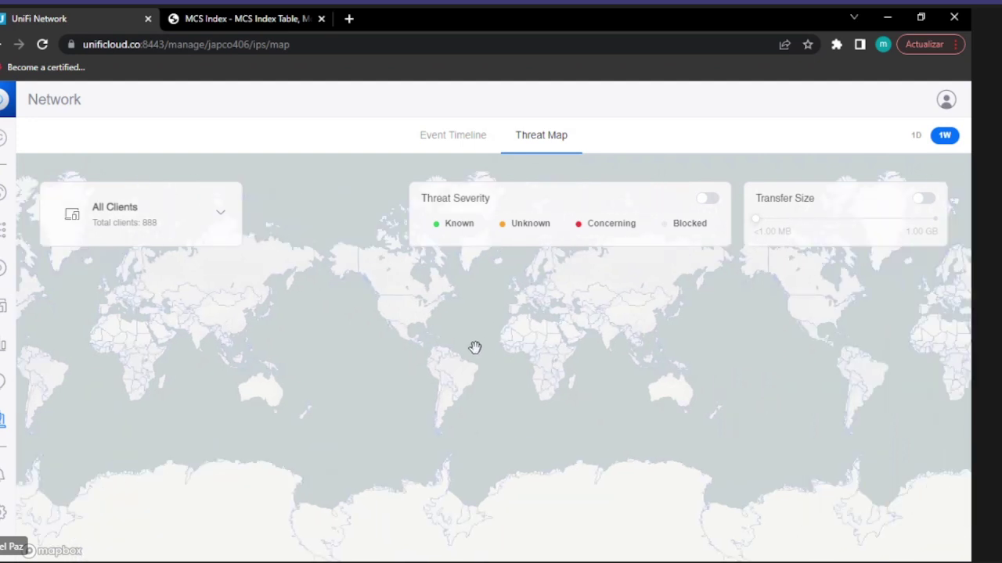
{"action": "scroll", "coordinate": [505, 349], "scroll_direction": "up", "scroll_amount": 3}
{"action": "scroll", "coordinate": [455, 362], "scroll_direction": "down", "scroll_amount": 3}
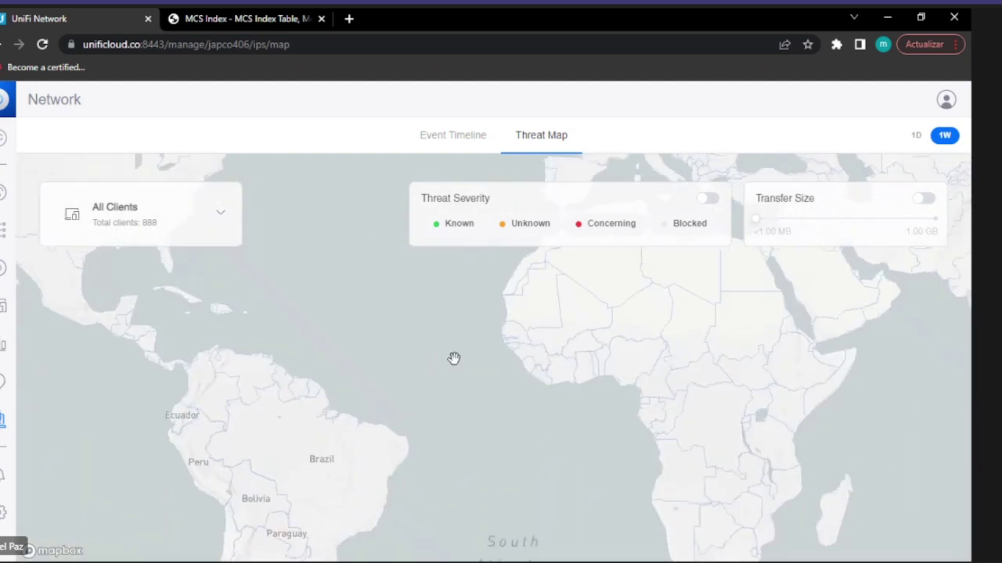
{"action": "left_click_drag", "start_coordinate": [418, 363], "coordinate": [373, 396]}
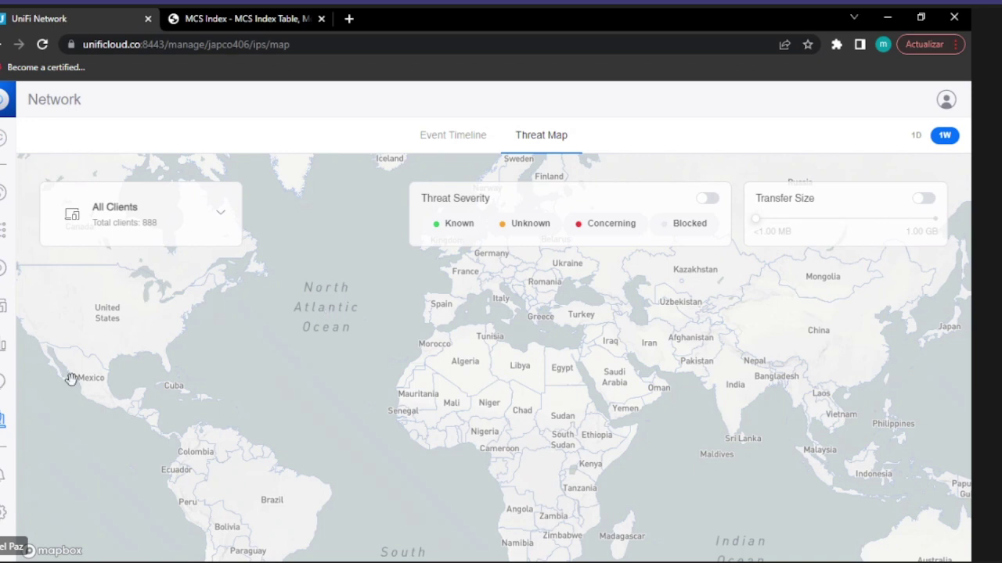
Review the WiFi, Networks and Internet settings in turn, and open the VPN settings
{"action": "left_click", "coordinate": [3, 514]}
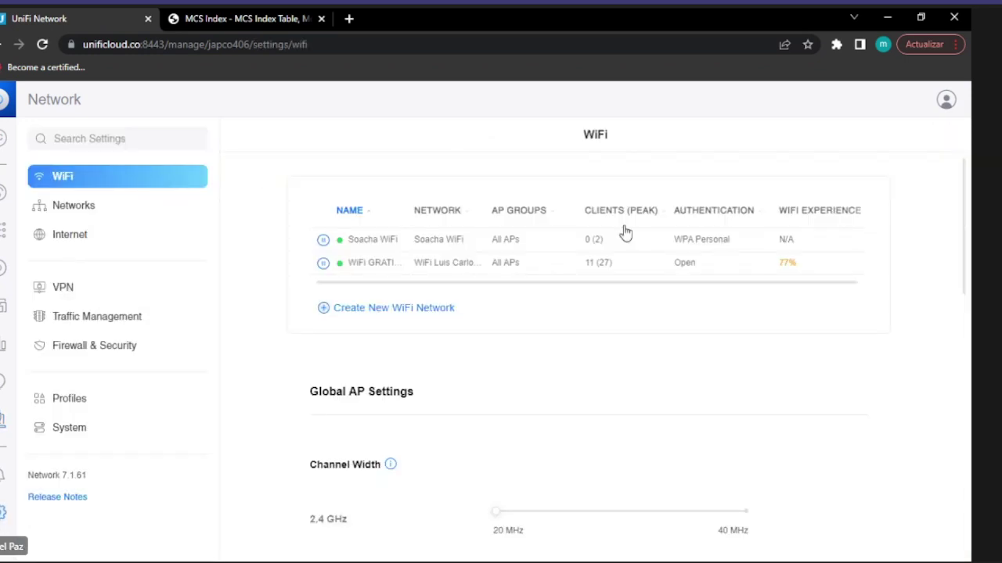
{"action": "left_click", "coordinate": [73, 206]}
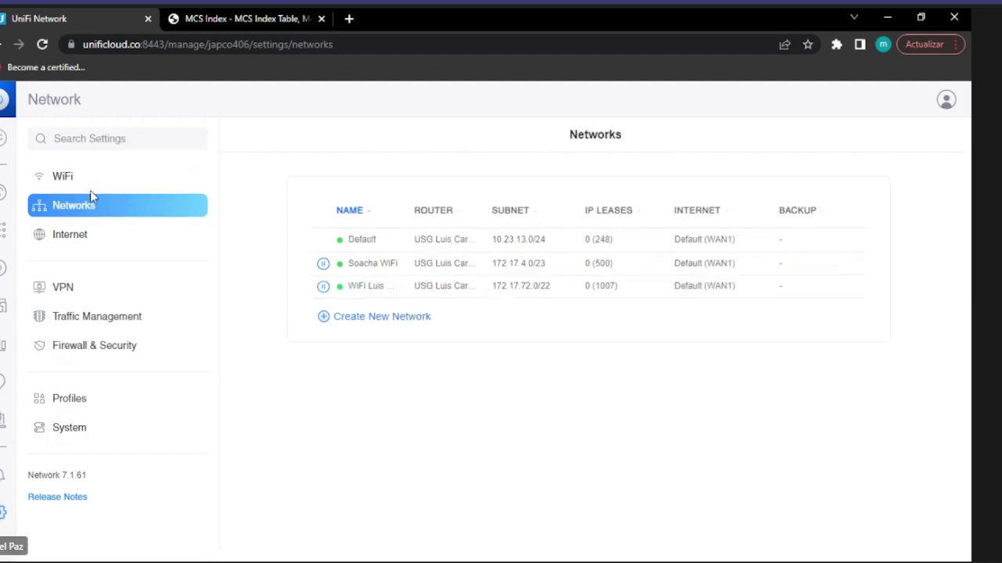
{"action": "left_click", "coordinate": [80, 236]}
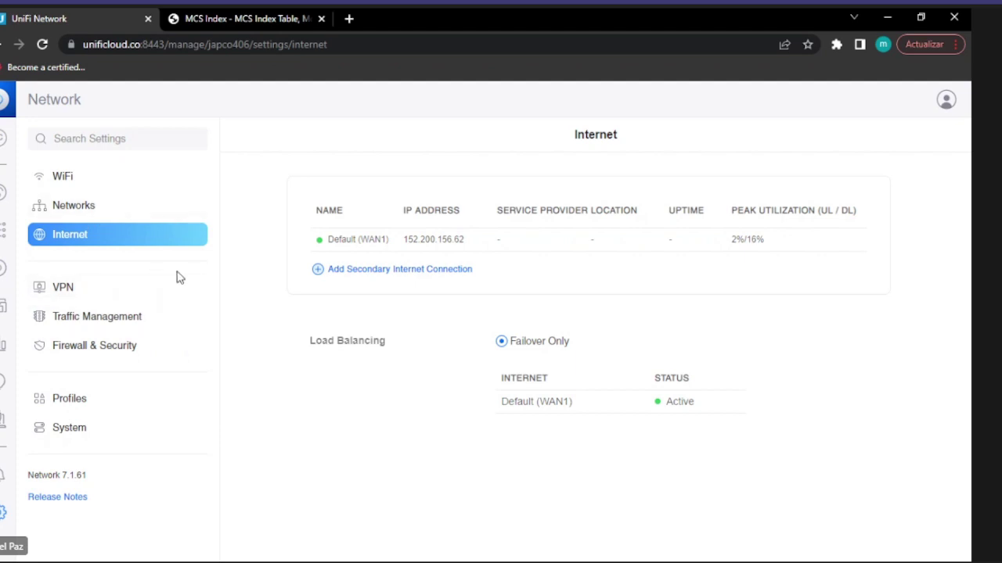
{"action": "left_click", "coordinate": [117, 290]}
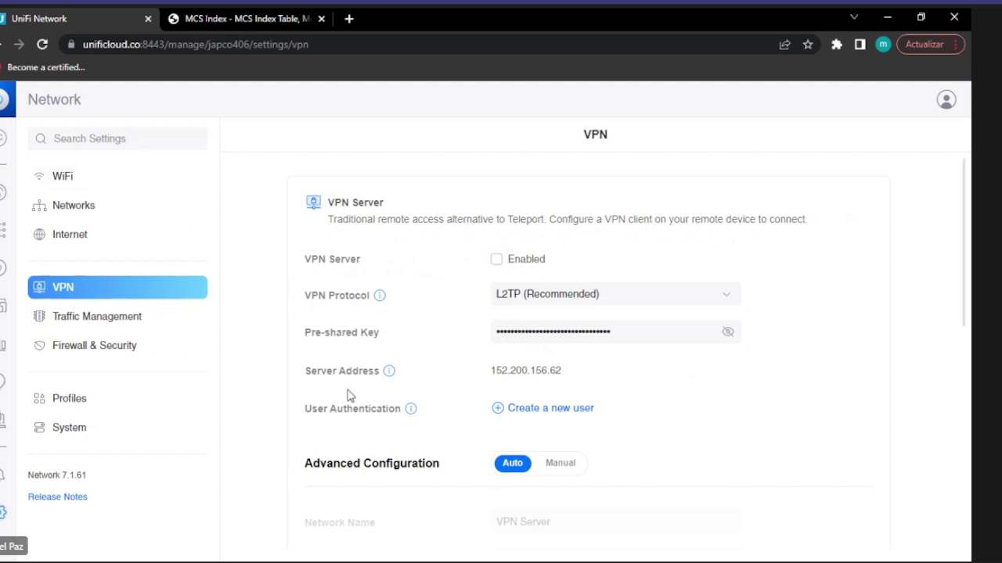
Review the Traffic Management settings and the Firewall & Security settings, including threat management and the firewall rules
{"action": "left_click", "coordinate": [88, 325]}
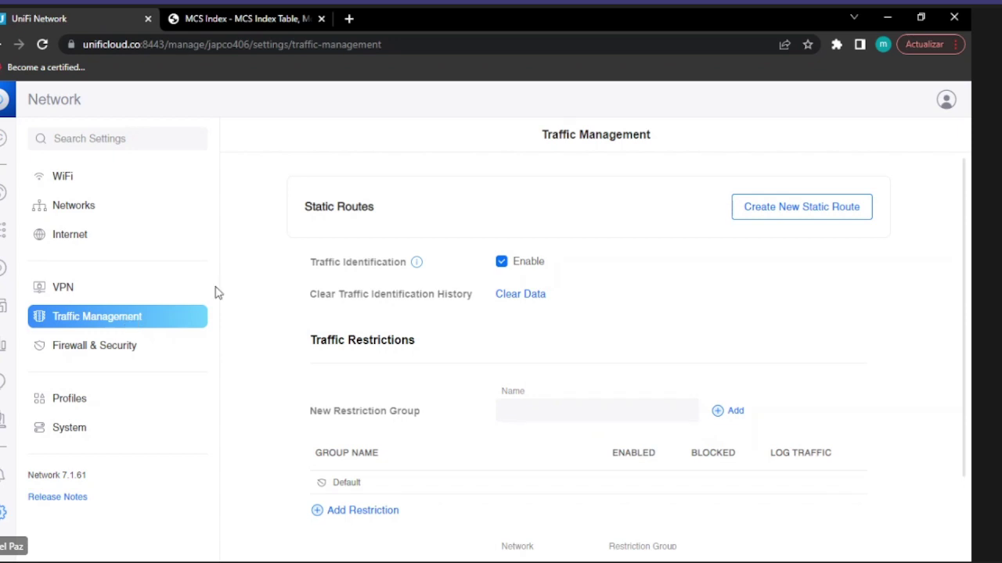
{"action": "scroll", "coordinate": [288, 270], "scroll_direction": "down", "scroll_amount": 1}
{"action": "scroll", "coordinate": [289, 270], "scroll_direction": "up", "scroll_amount": 1}
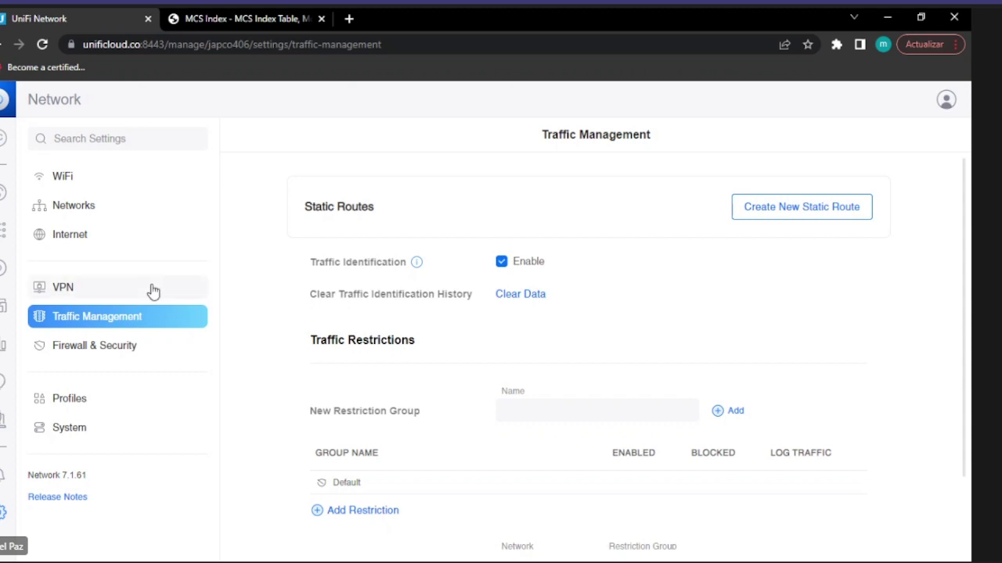
{"action": "left_click", "coordinate": [91, 352]}
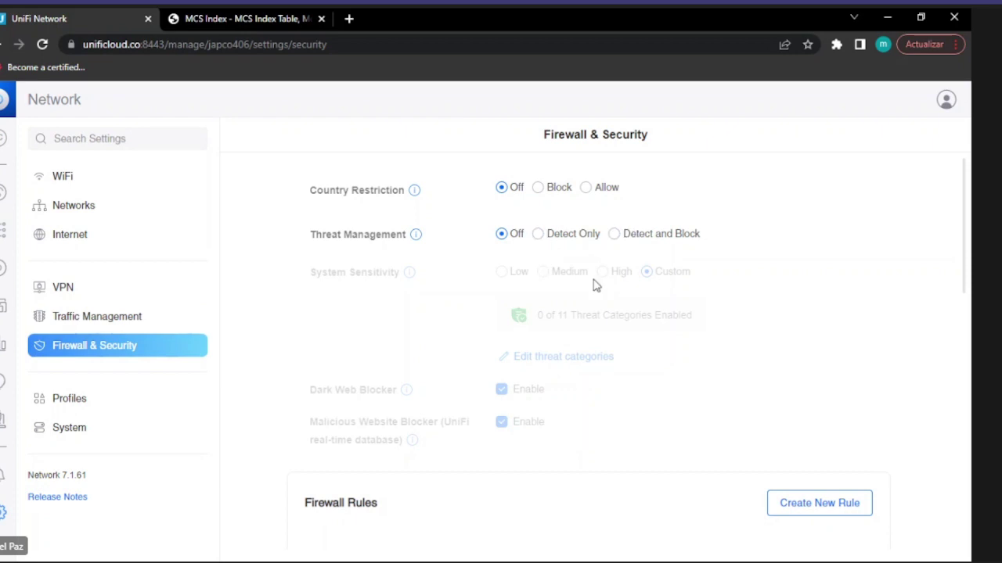
{"action": "scroll", "coordinate": [592, 285], "scroll_direction": "down", "scroll_amount": 2}
{"action": "scroll", "coordinate": [592, 285], "scroll_direction": "up", "scroll_amount": 2}
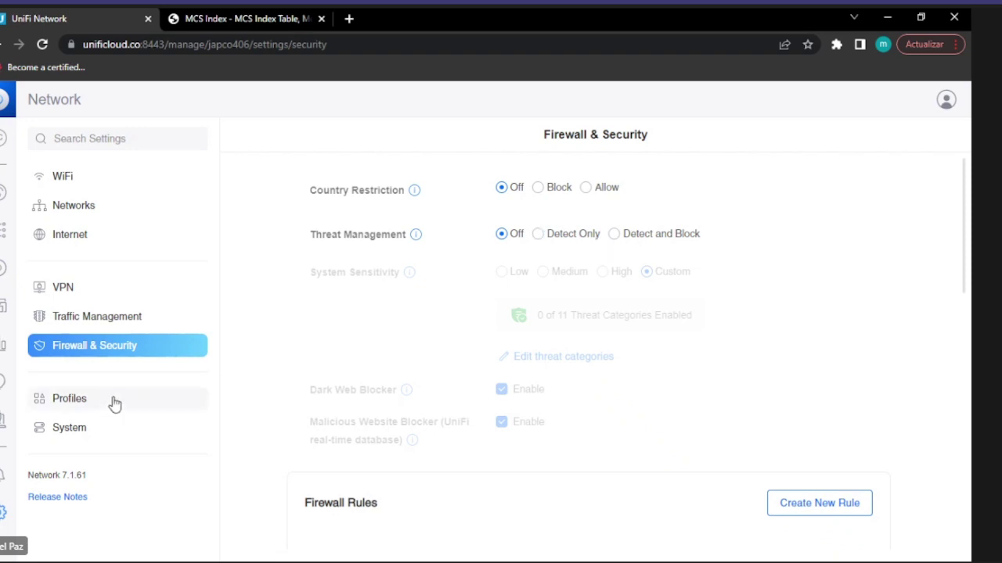
Open the Profiles settings and review them from the guest hotspot and switch ports down to RADIUS and the port and IP groups
{"action": "left_click", "coordinate": [75, 401]}
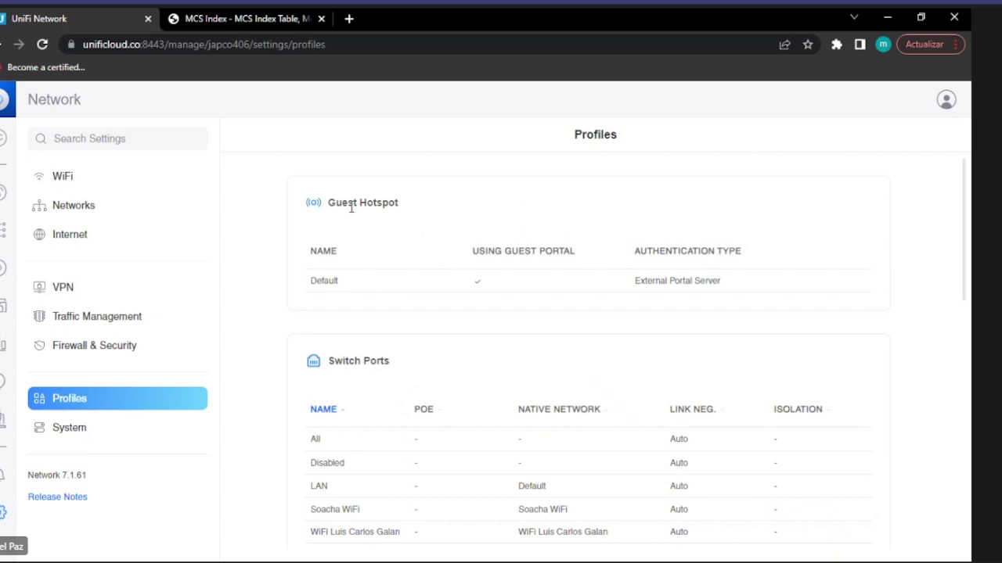
{"action": "scroll", "coordinate": [352, 208], "scroll_direction": "down", "scroll_amount": 4}
{"action": "scroll", "coordinate": [402, 251], "scroll_direction": "down", "scroll_amount": 4}
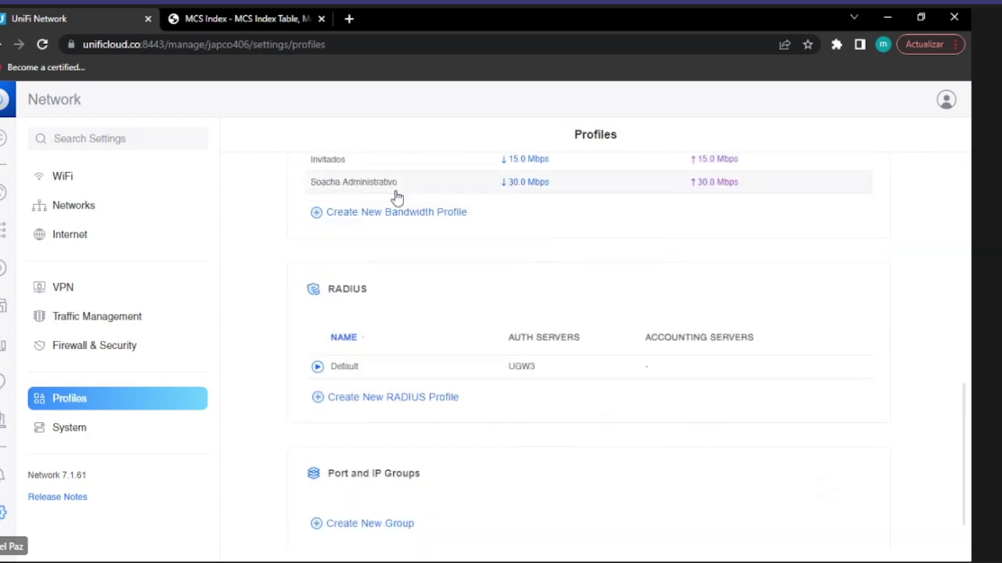
{"action": "scroll", "coordinate": [397, 197], "scroll_direction": "down", "scroll_amount": 1}
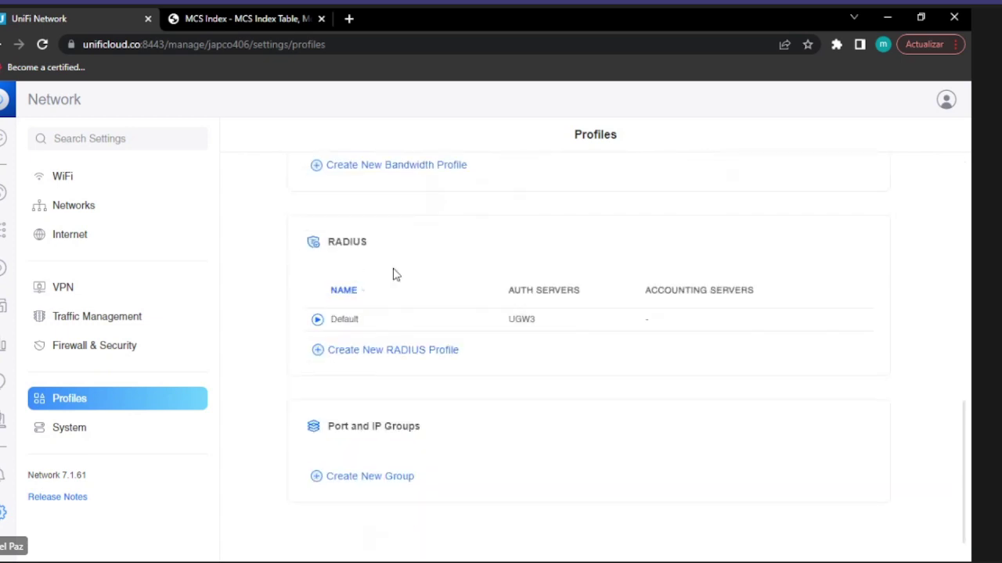
Open the System settings and review support information, logging, SNMP, SSH authentication, admins and the mail server, then return to the general site options
{"action": "left_click", "coordinate": [75, 437]}
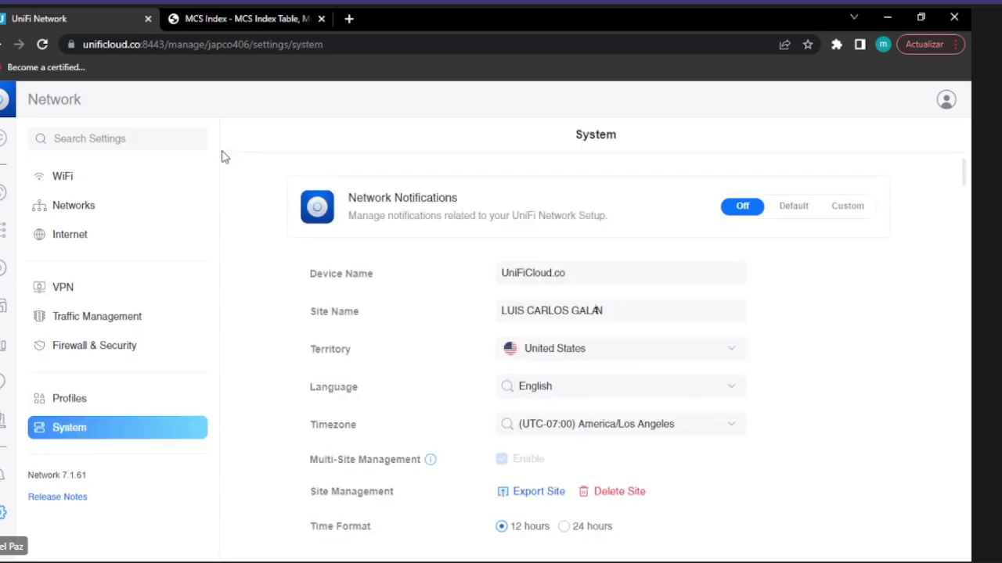
{"action": "scroll", "coordinate": [319, 239], "scroll_direction": "down", "scroll_amount": 15}
{"action": "scroll", "coordinate": [301, 219], "scroll_direction": "down", "scroll_amount": 8}
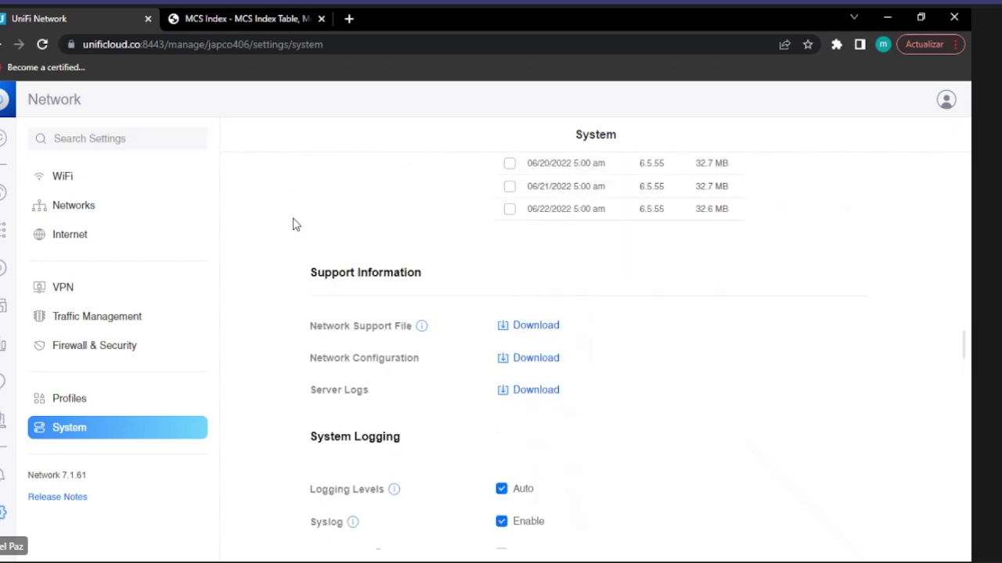
{"action": "scroll", "coordinate": [295, 224], "scroll_direction": "down", "scroll_amount": 1}
{"action": "scroll", "coordinate": [295, 225], "scroll_direction": "down", "scroll_amount": 7}
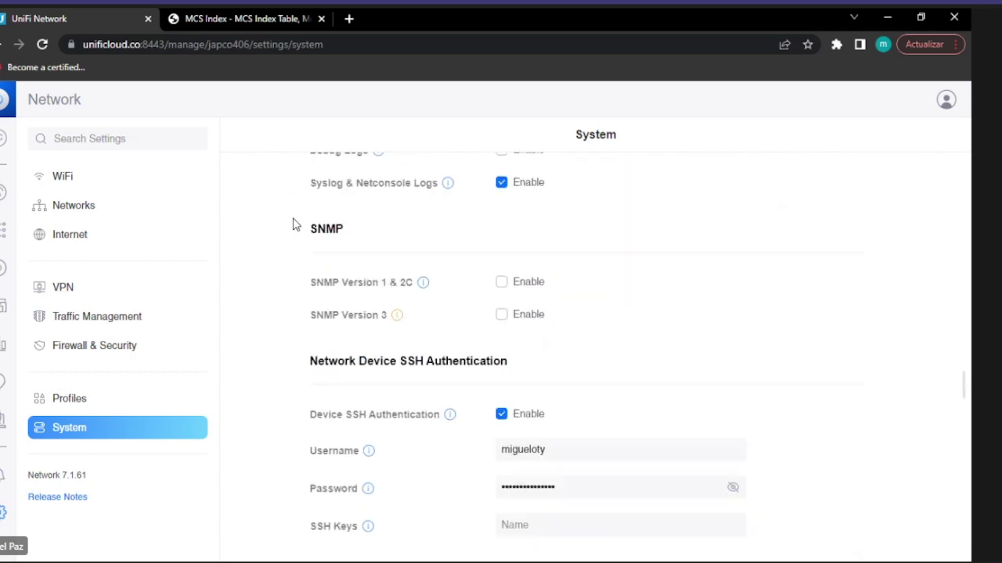
{"action": "scroll", "coordinate": [295, 225], "scroll_direction": "down", "scroll_amount": 6}
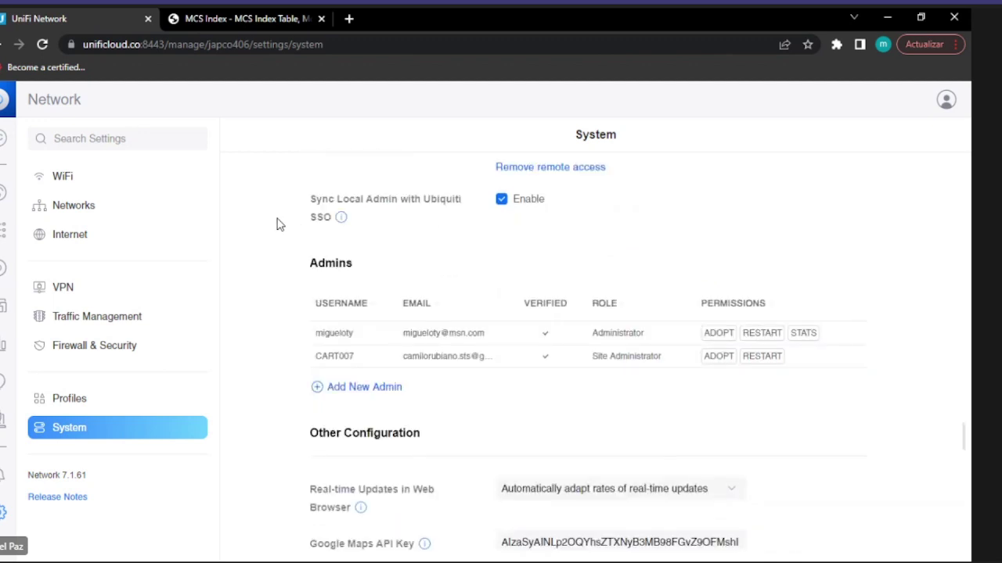
{"action": "scroll", "coordinate": [276, 225], "scroll_direction": "down", "scroll_amount": 9}
{"action": "scroll", "coordinate": [276, 225], "scroll_direction": "down", "scroll_amount": 6}
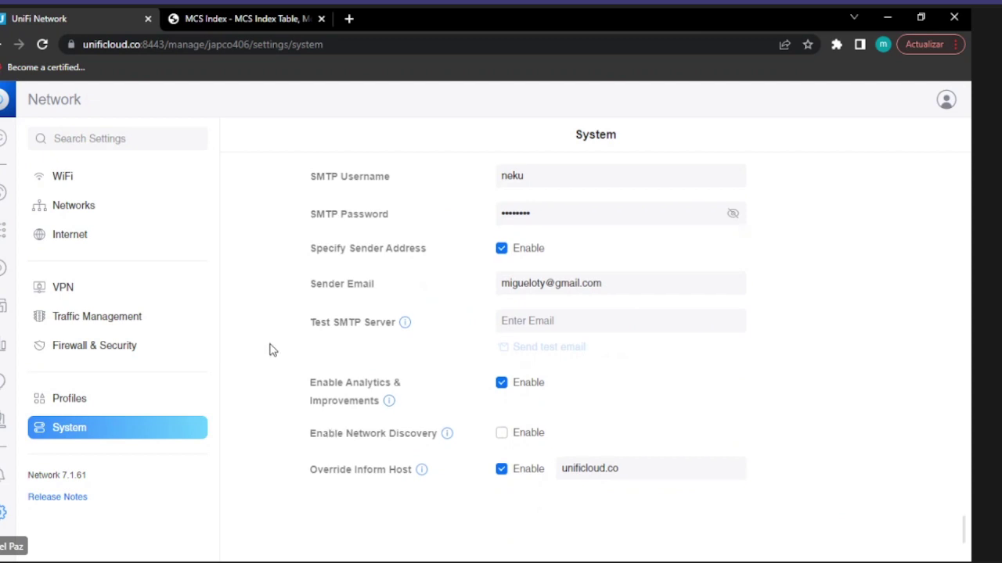
{"action": "scroll", "coordinate": [272, 350], "scroll_direction": "up", "scroll_amount": 6}
{"action": "scroll", "coordinate": [269, 350], "scroll_direction": "up", "scroll_amount": 15}
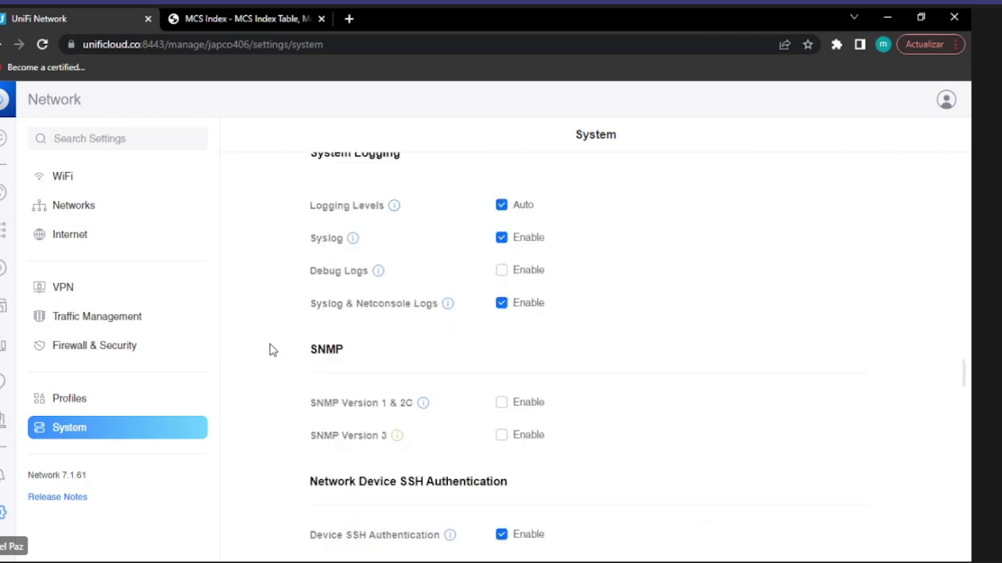
{"action": "scroll", "coordinate": [270, 349], "scroll_direction": "up", "scroll_amount": 8}
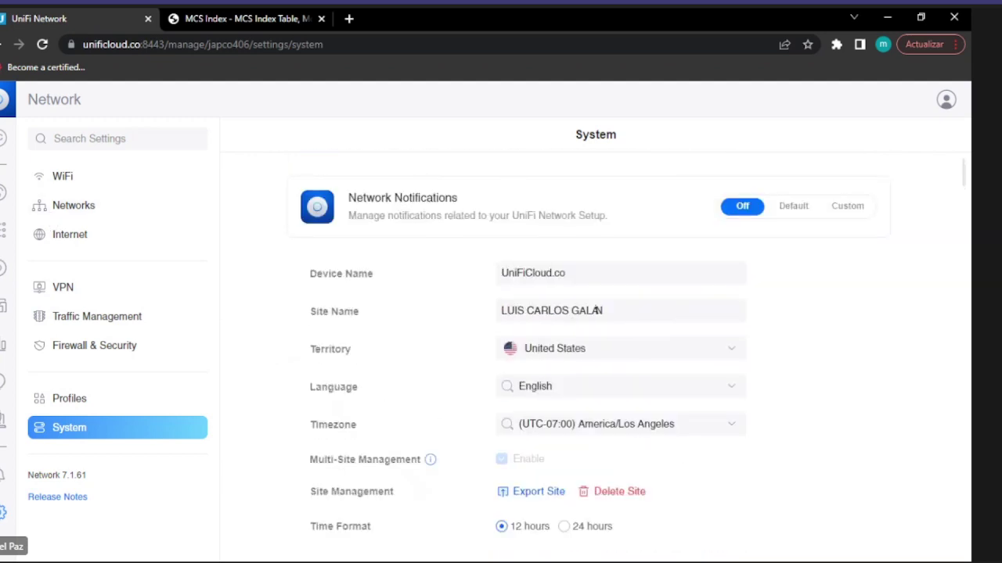
Open the network dashboard, then put the browser away to return to the MU-MIMO presentation slide
{"action": "left_click", "coordinate": [9, 203]}
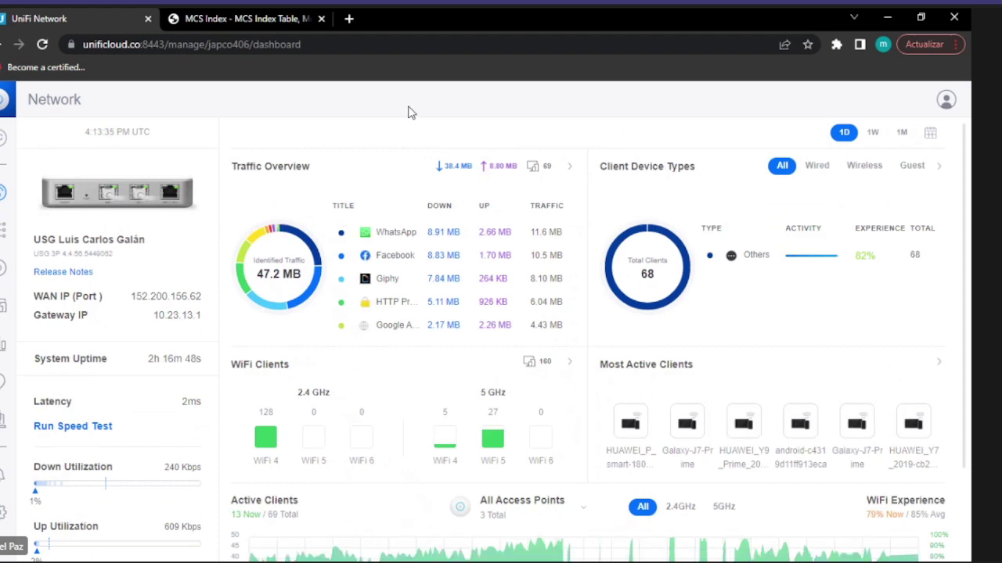
{"action": "left_click", "coordinate": [887, 17]}
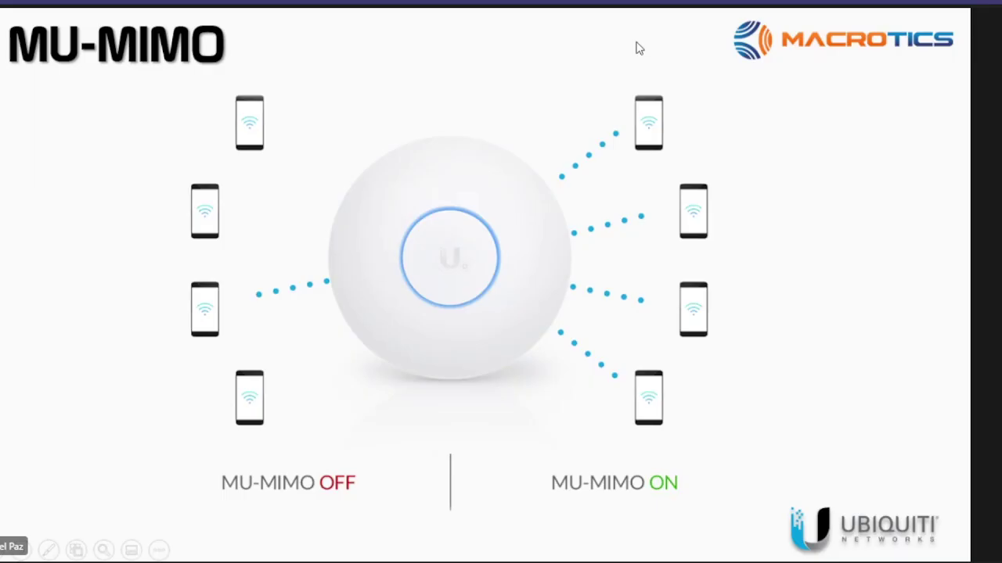